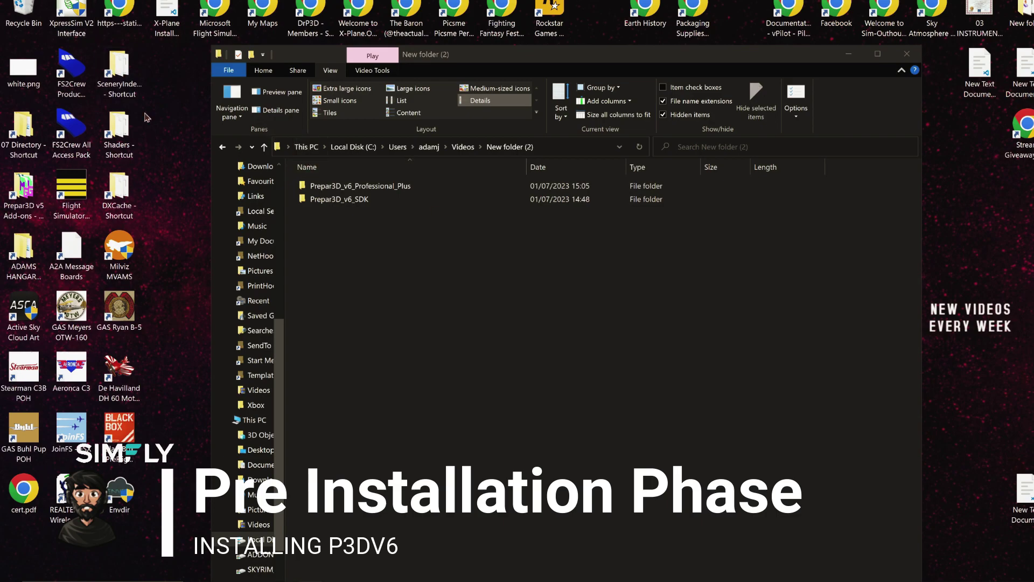
- Empty the Recycle Bin, permanently deleting the video file it contains
right_click(34, 11)
left_click(46, 31)
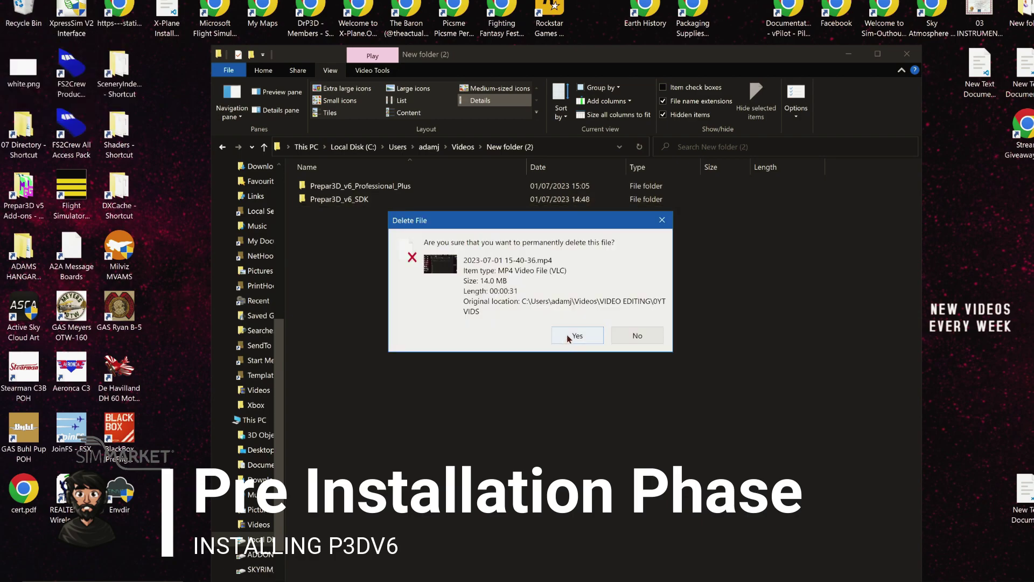
left_click(568, 335)
left_click(568, 335)
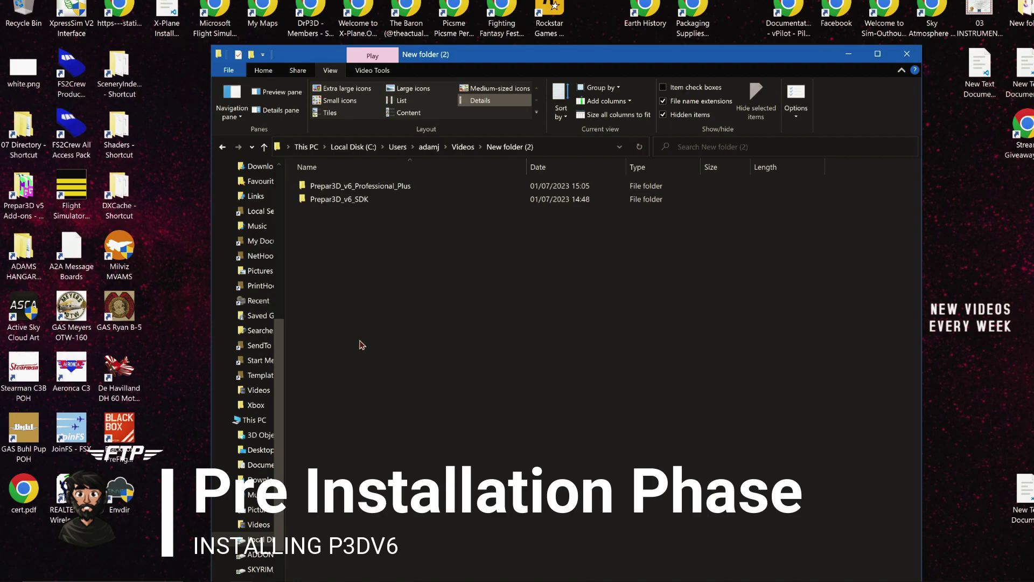
- Run "sfc /scannow" in an administrator Command Prompt and close the window once the system scan completes
left_click(150, 571)
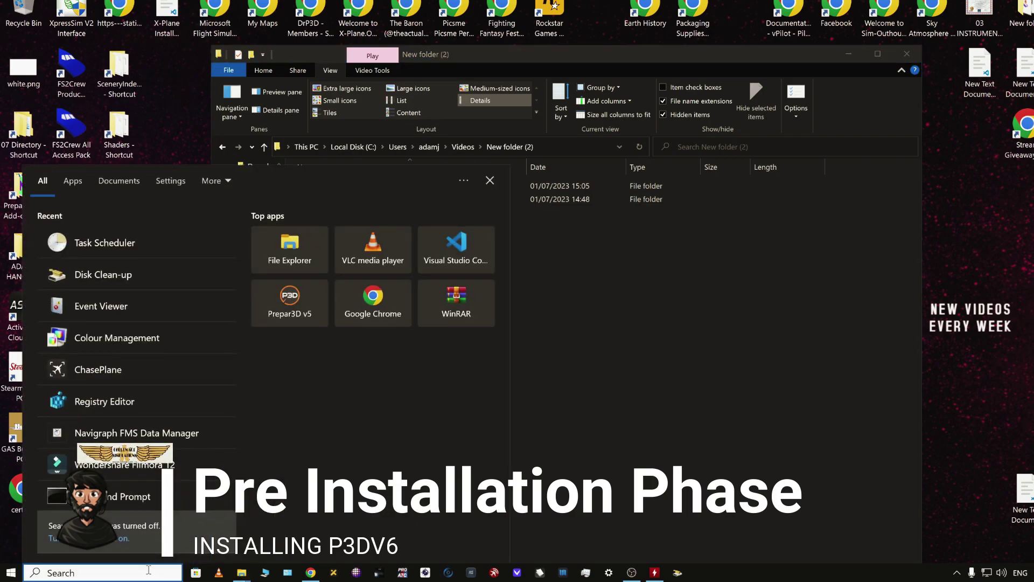
type("cmd")
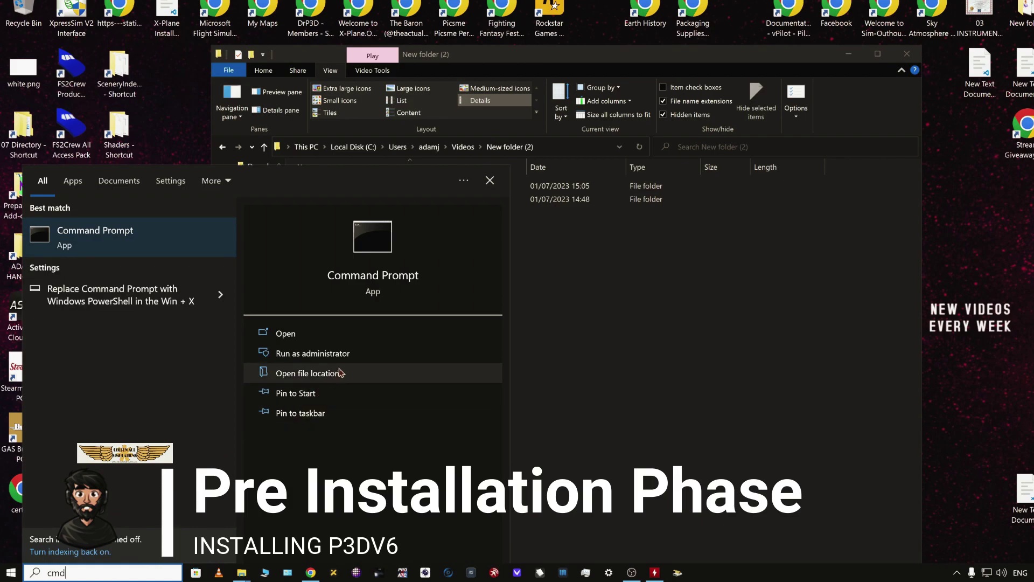
left_click(318, 353)
type("sfc /scannow")
key("Return")
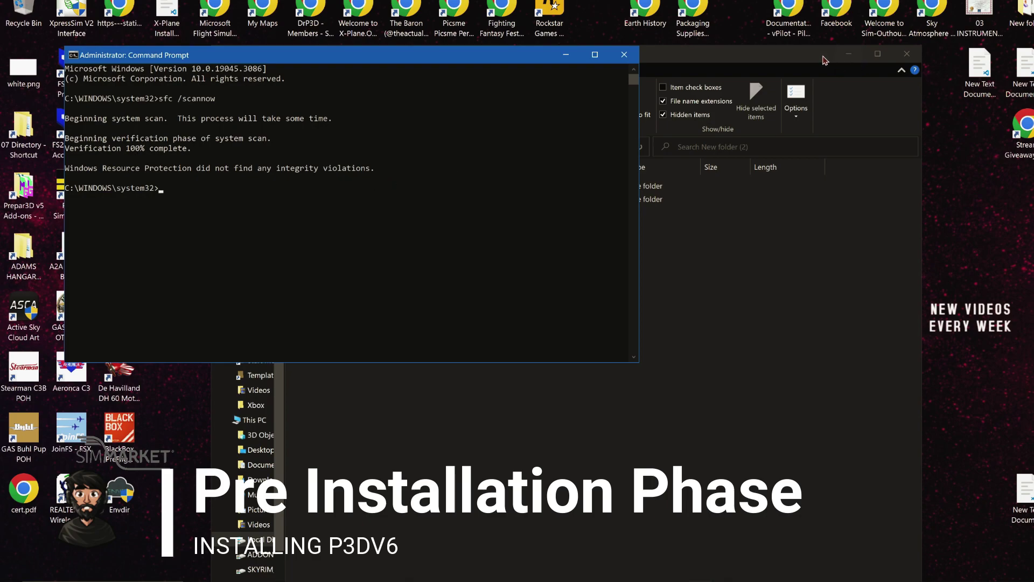
left_click(624, 54)
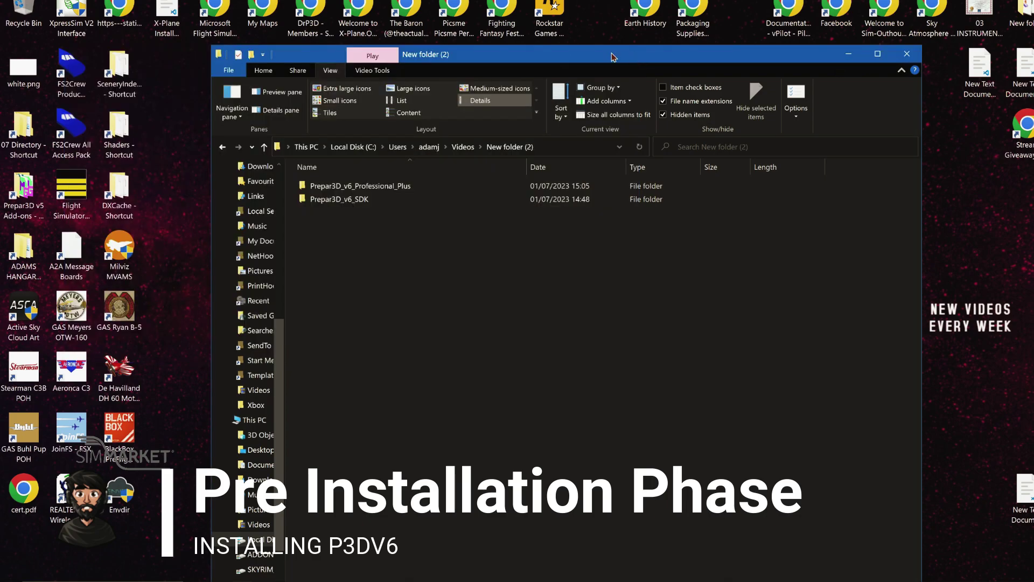
- Open Disk Clean-up as administrator for drive C: and place its window over the folder window
left_click_drag(612, 53, 667, 48)
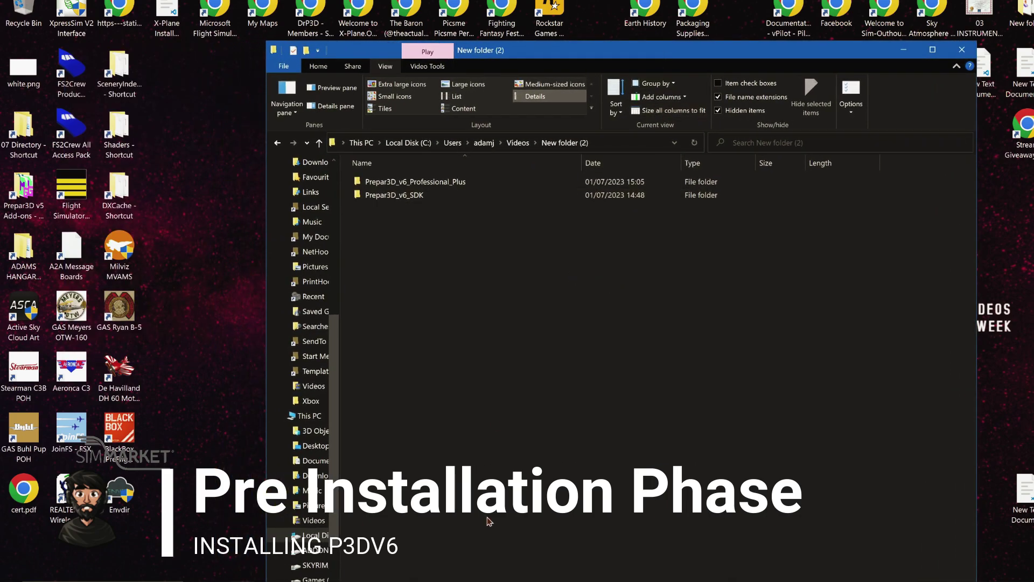
left_click(111, 572)
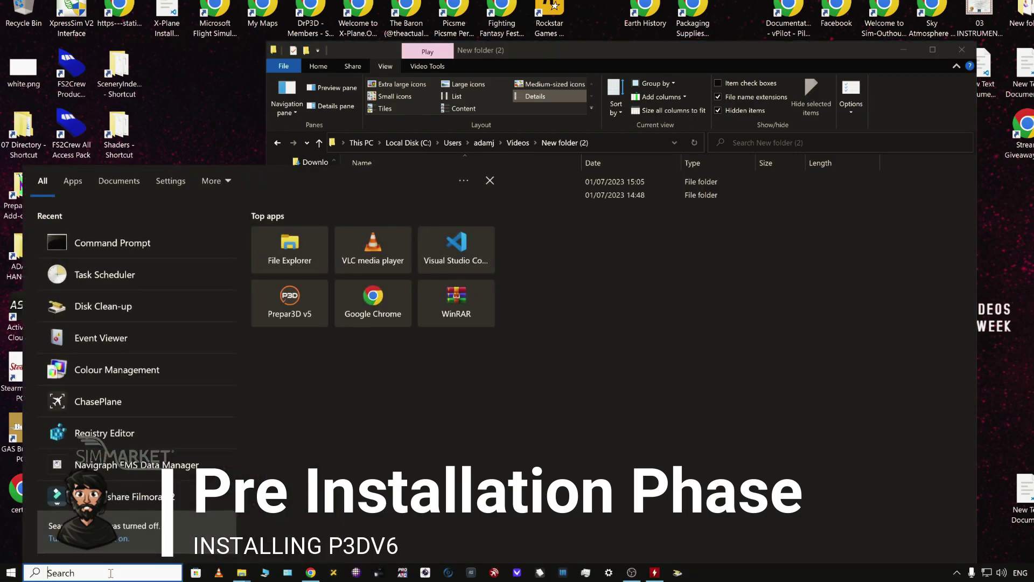
type("disk")
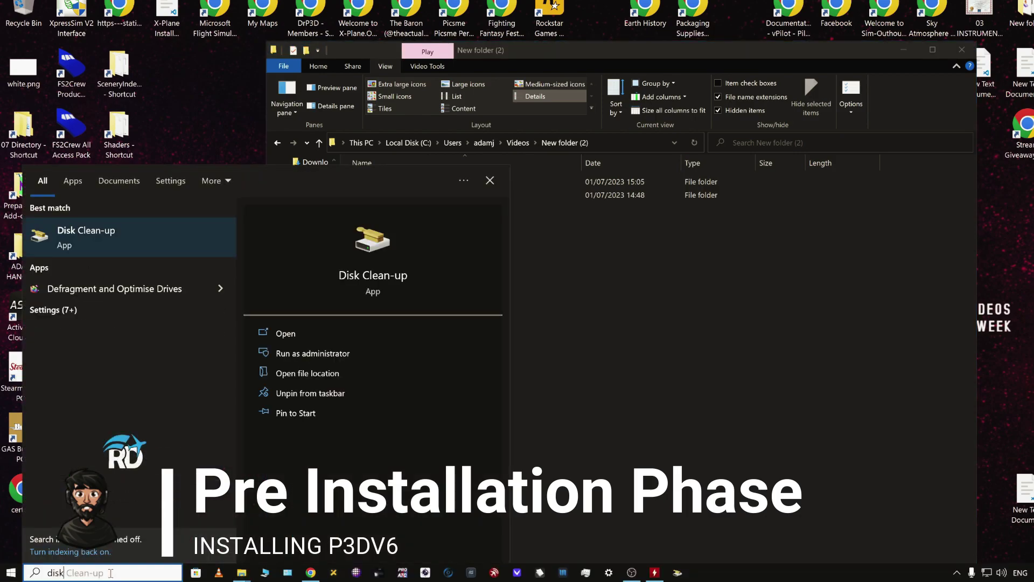
left_click(371, 353)
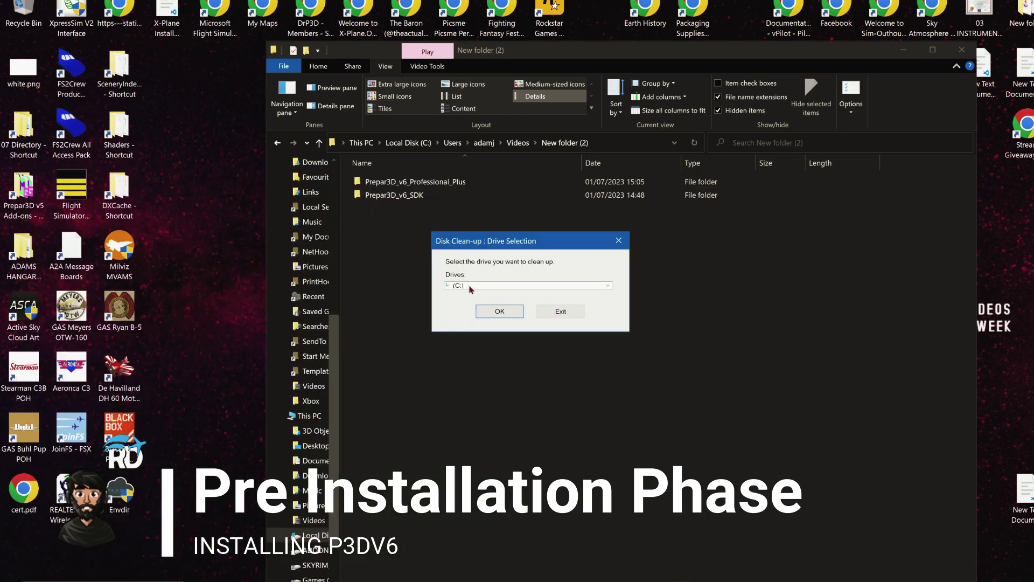
left_click(484, 317)
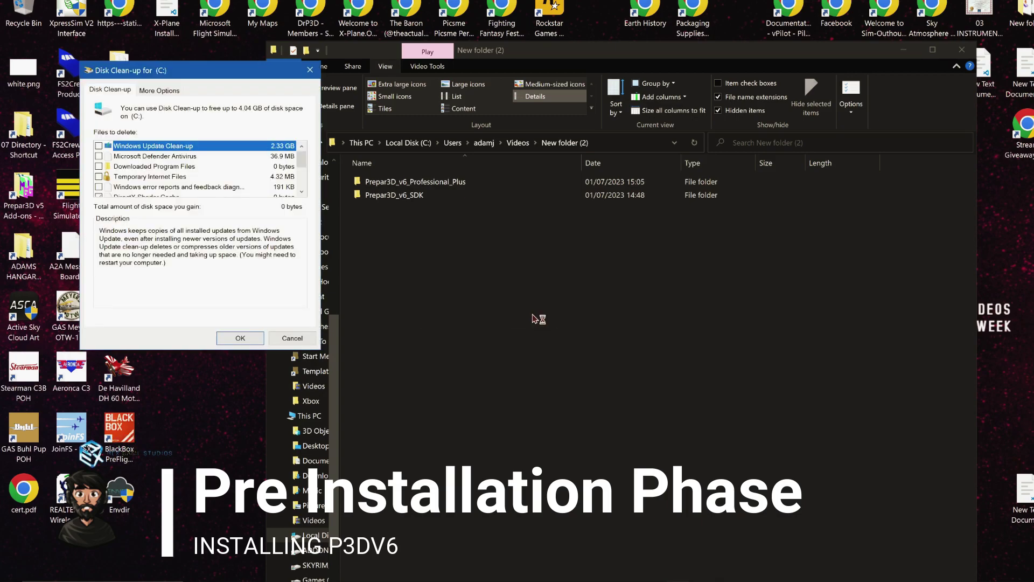
left_click_drag(141, 74, 475, 131)
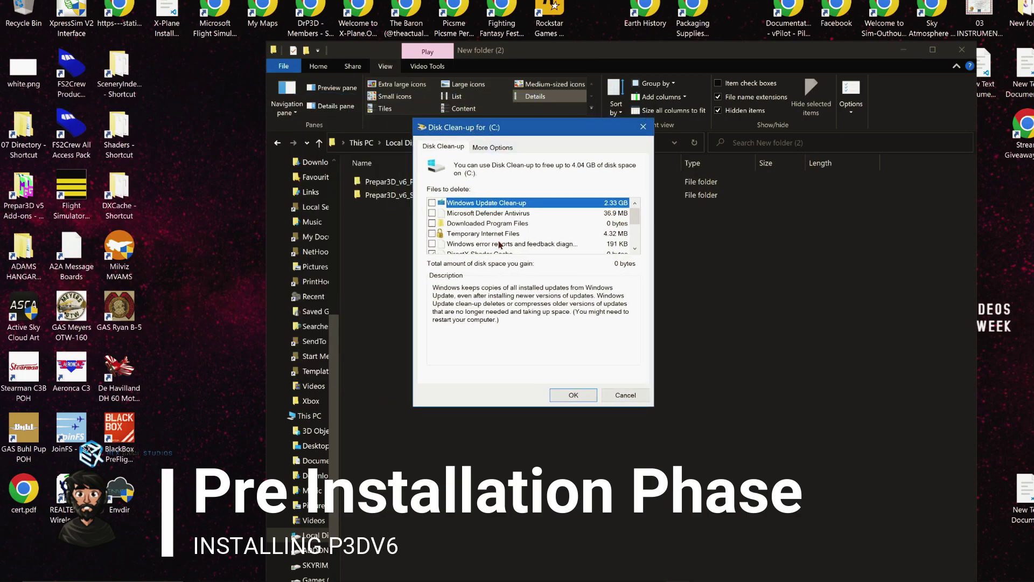
- Review the DXCache folder's contents and the DirectX Shader Cache entry in Disk Clean-up, and cancel the clean-up
double_click(115, 197)
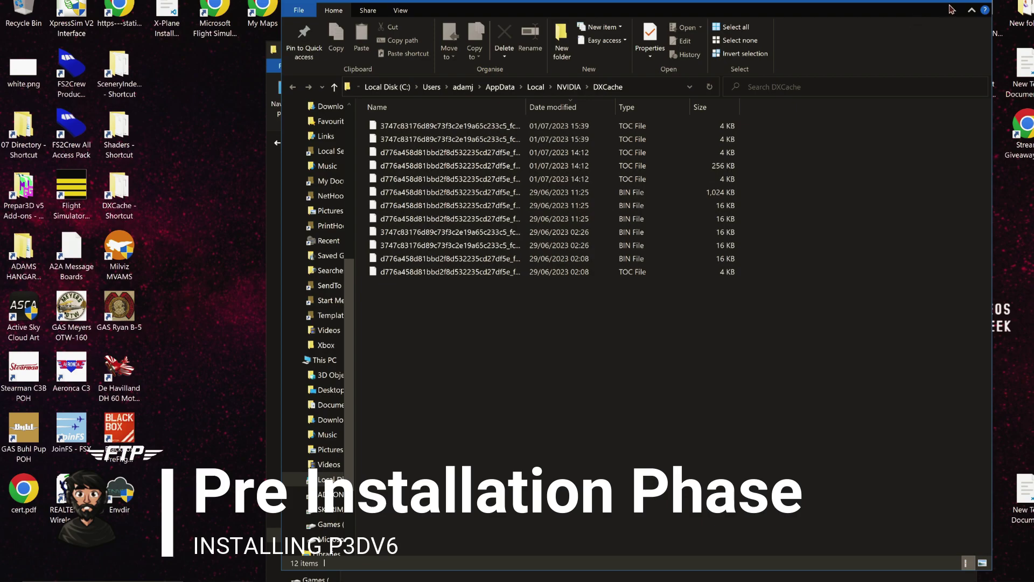
left_click(969, 6)
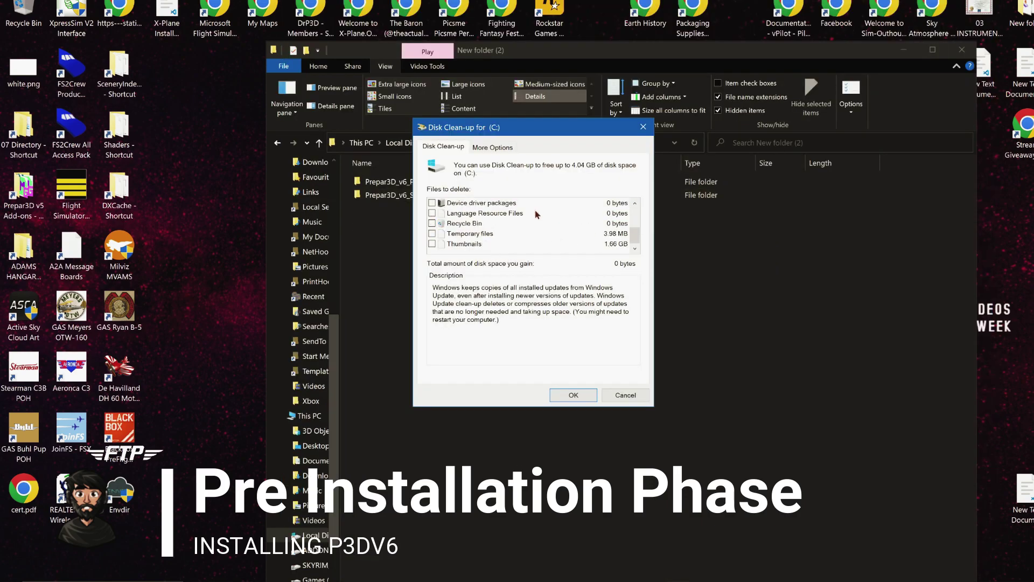
scroll(525, 227, "up", 1)
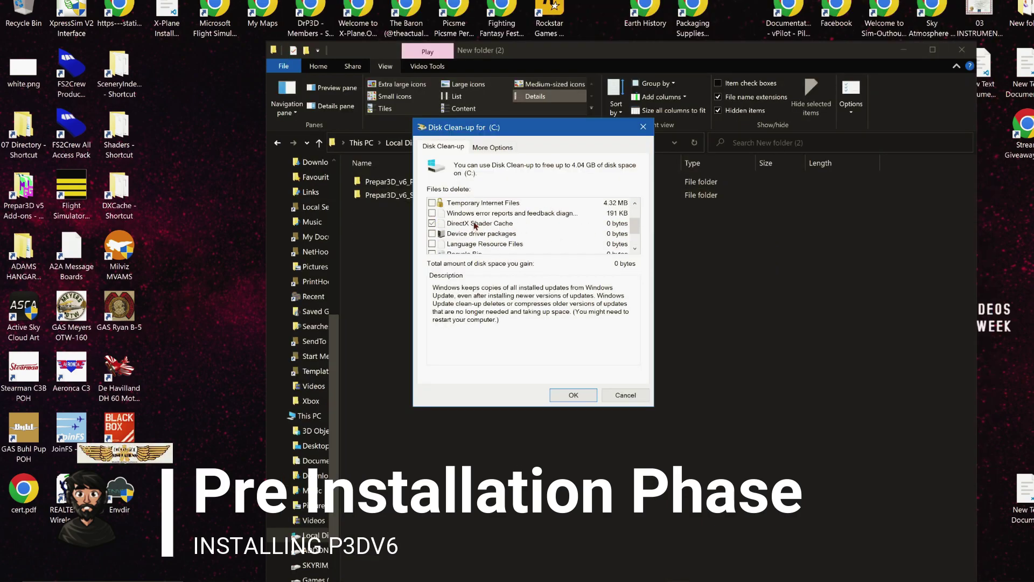
left_click(527, 225)
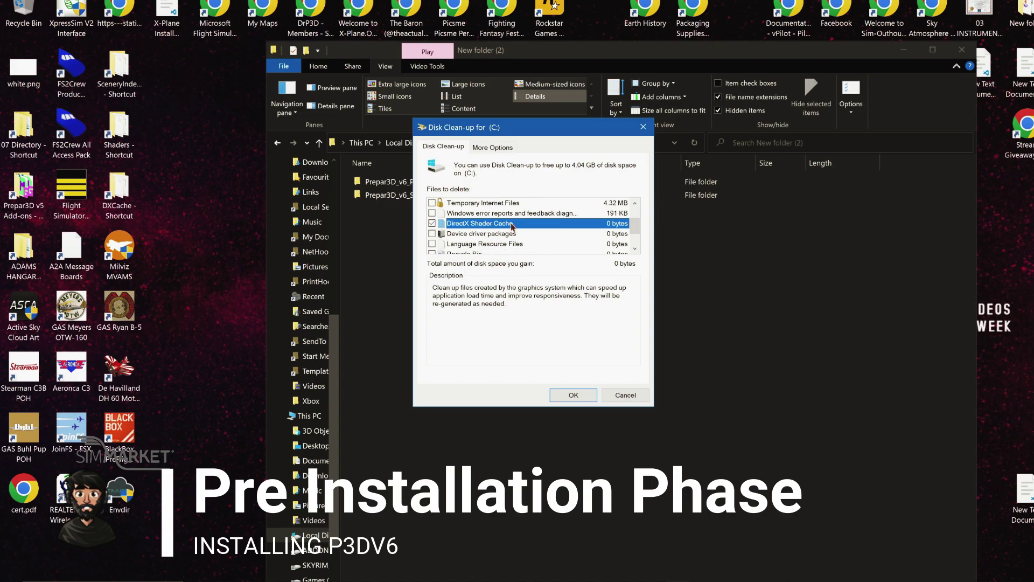
left_click(612, 394)
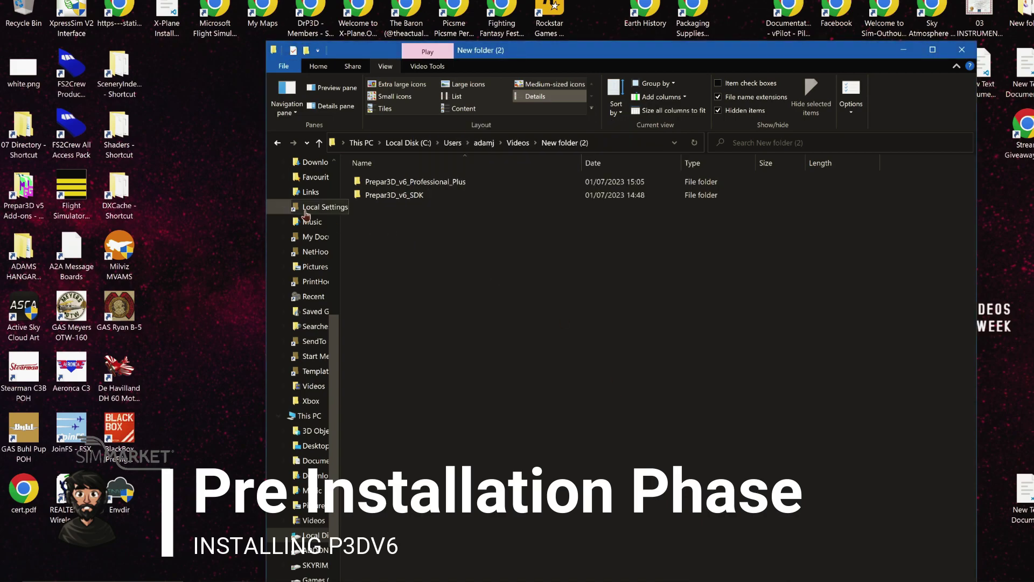
- Delete all files in the NVIDIA DXCache folder, skipping every file that is in use, and close the folder
left_click(119, 183)
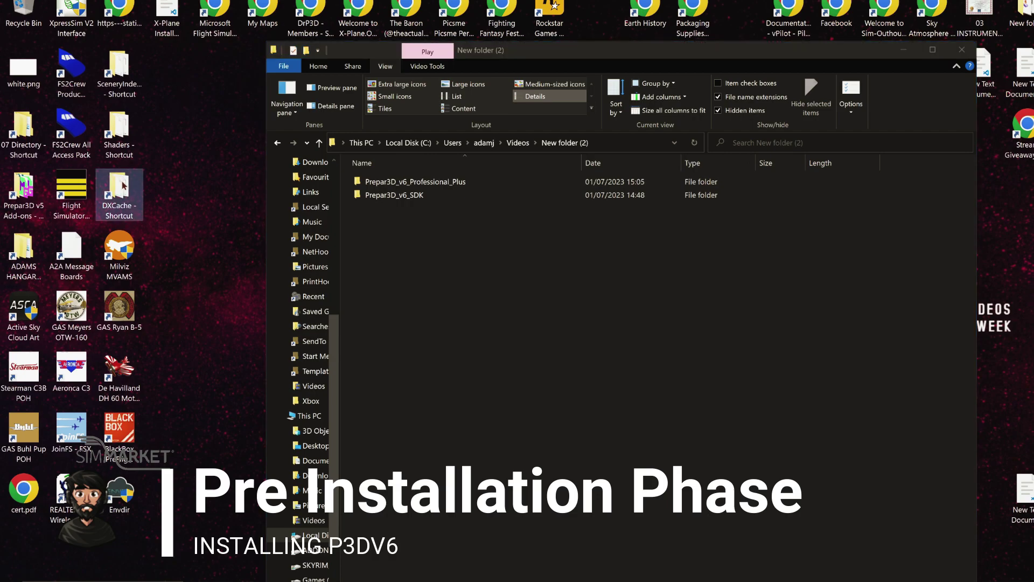
double_click(119, 189)
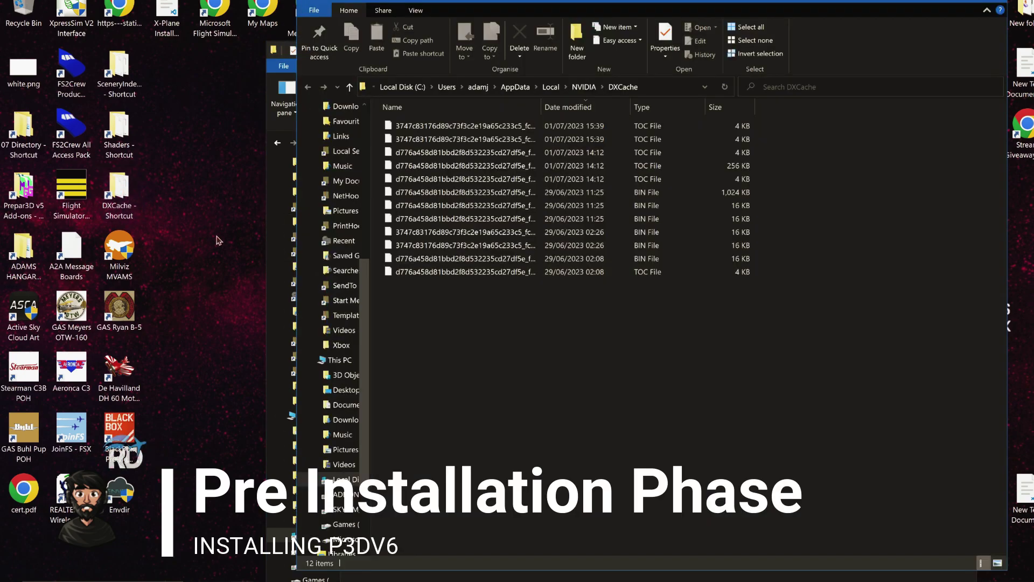
left_click(470, 249)
key("ctrl+a")
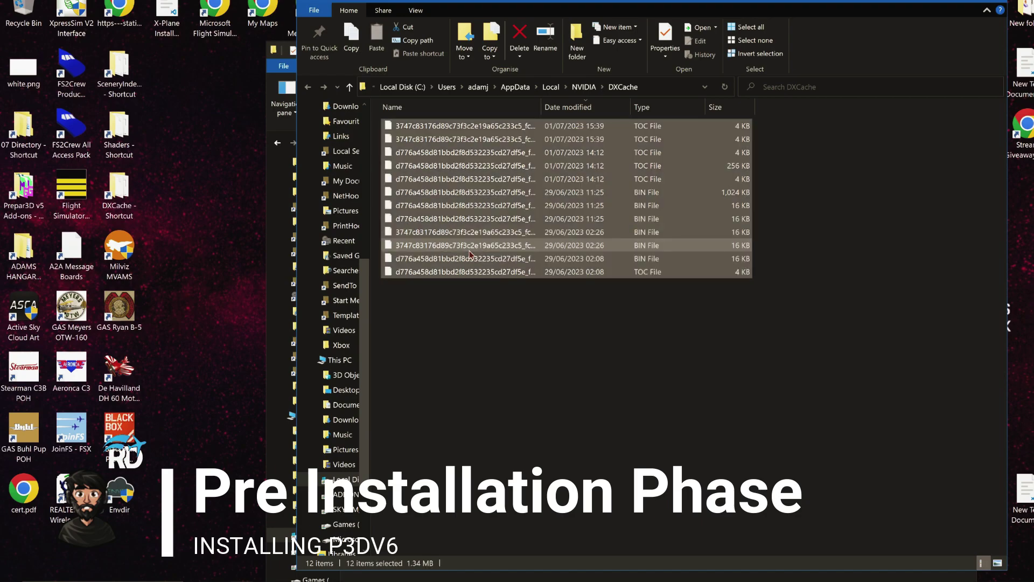
key("Delete")
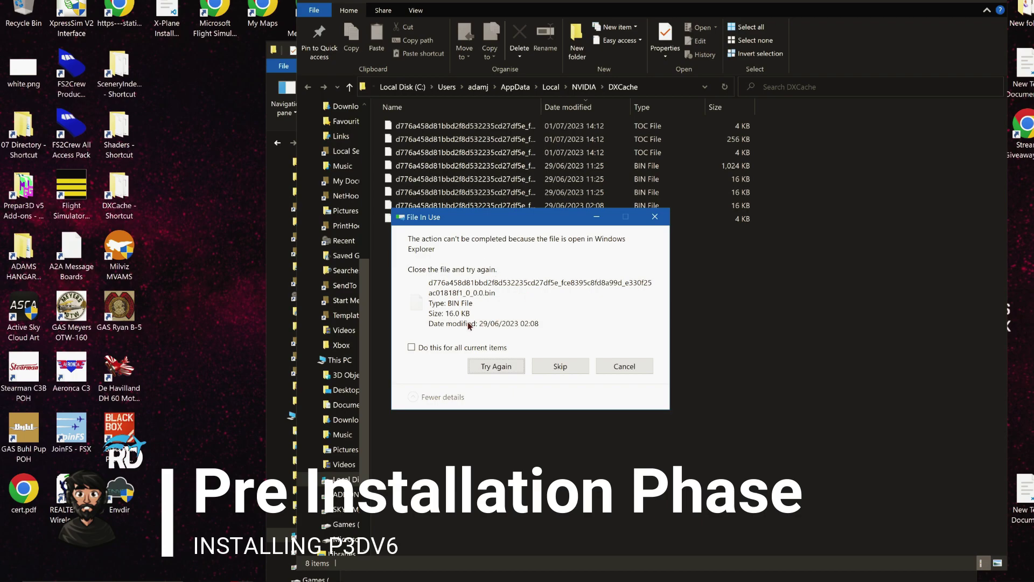
left_click(467, 347)
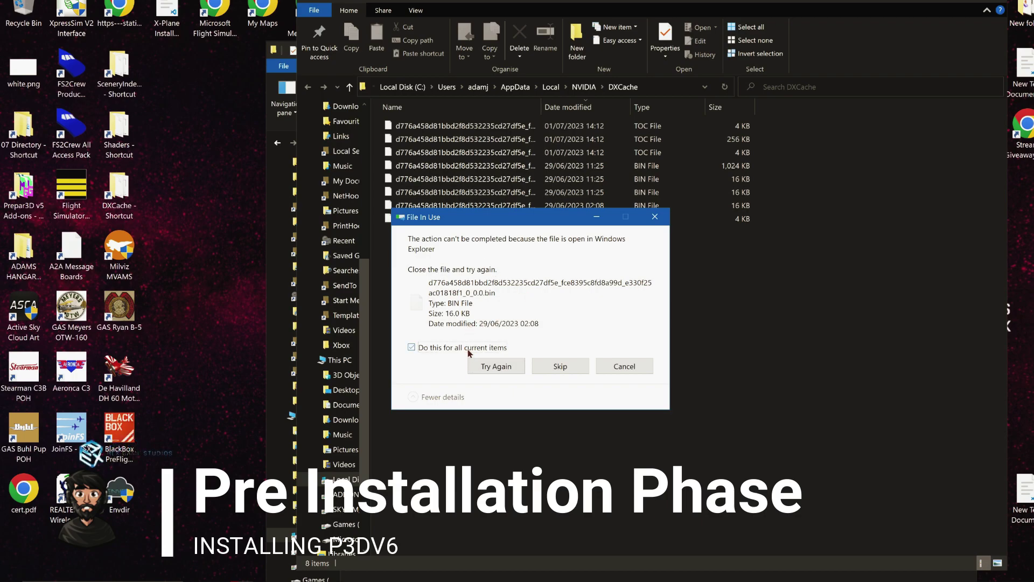
left_click(538, 368)
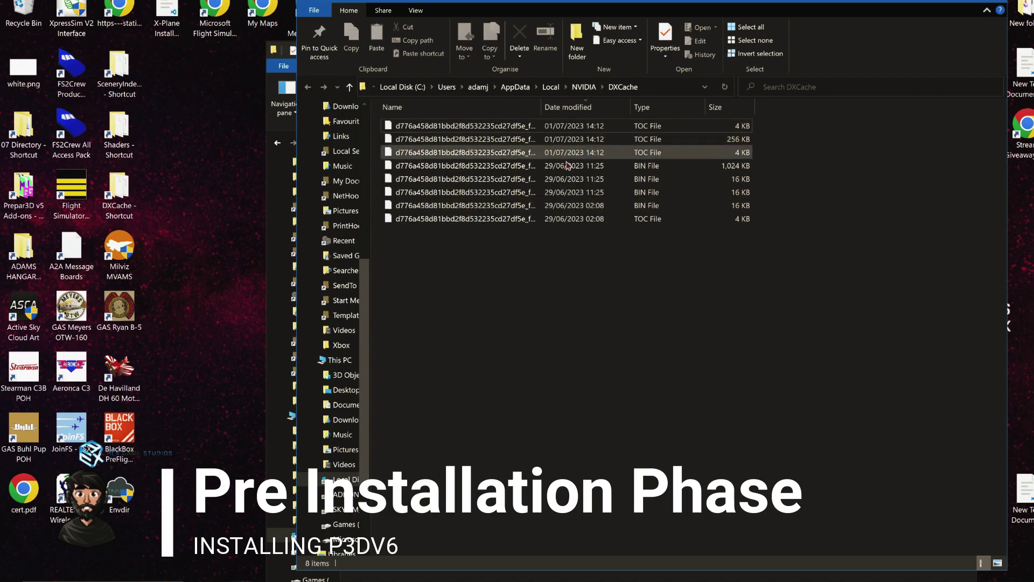
left_click_drag(570, 250, 581, 132)
left_click(621, 321)
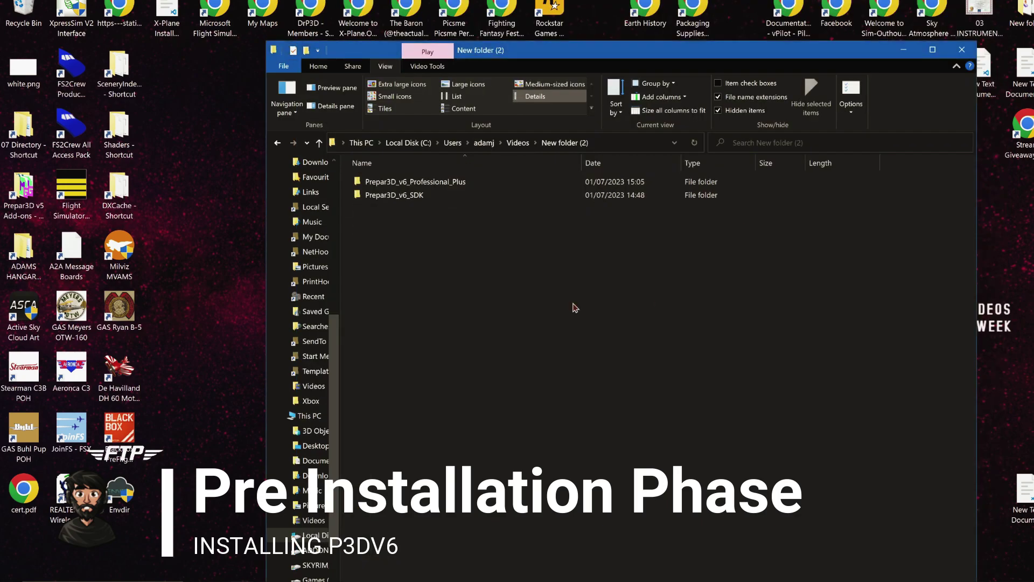
- Delete all CSO files in the Prepar3D v5 Shaders folder and close the folder
left_click(133, 131)
double_click(133, 131)
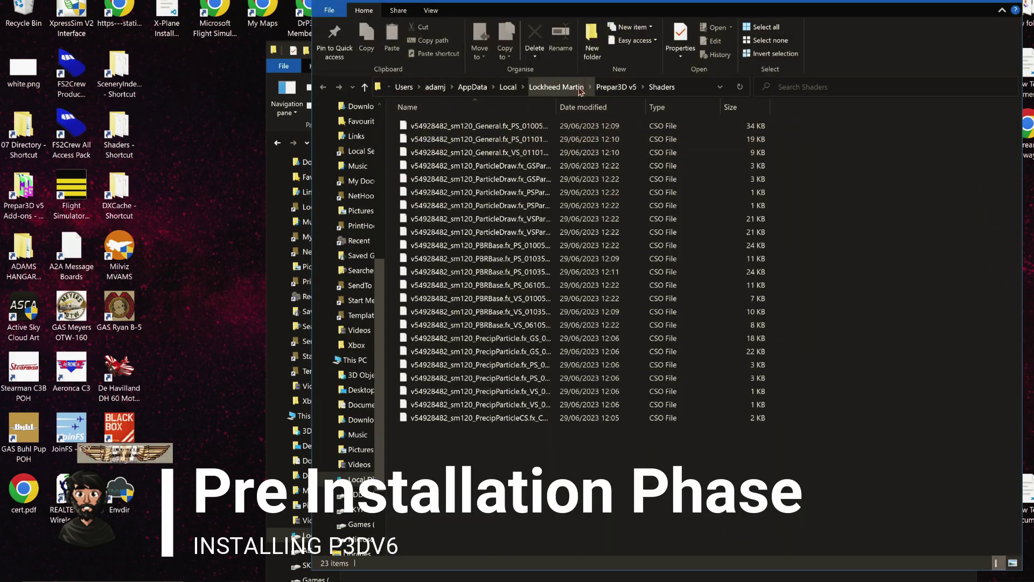
left_click_drag(481, 477, 525, 114)
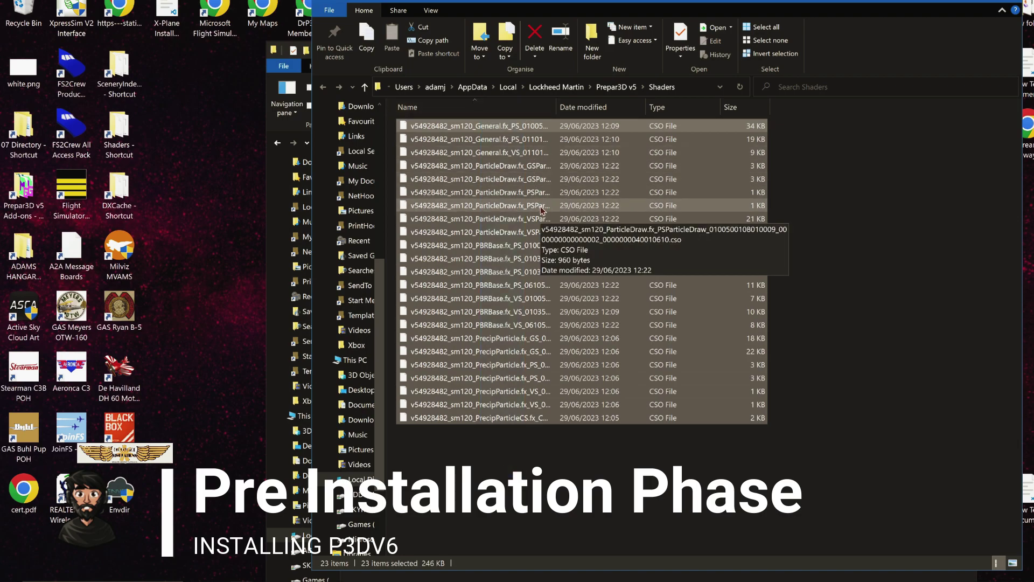
key("Delete")
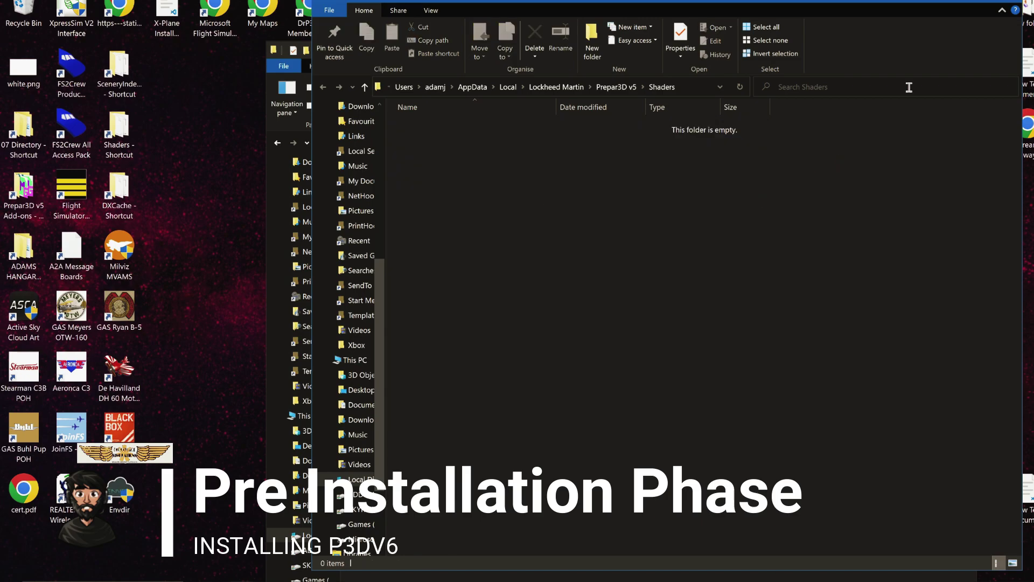
left_click(964, 4)
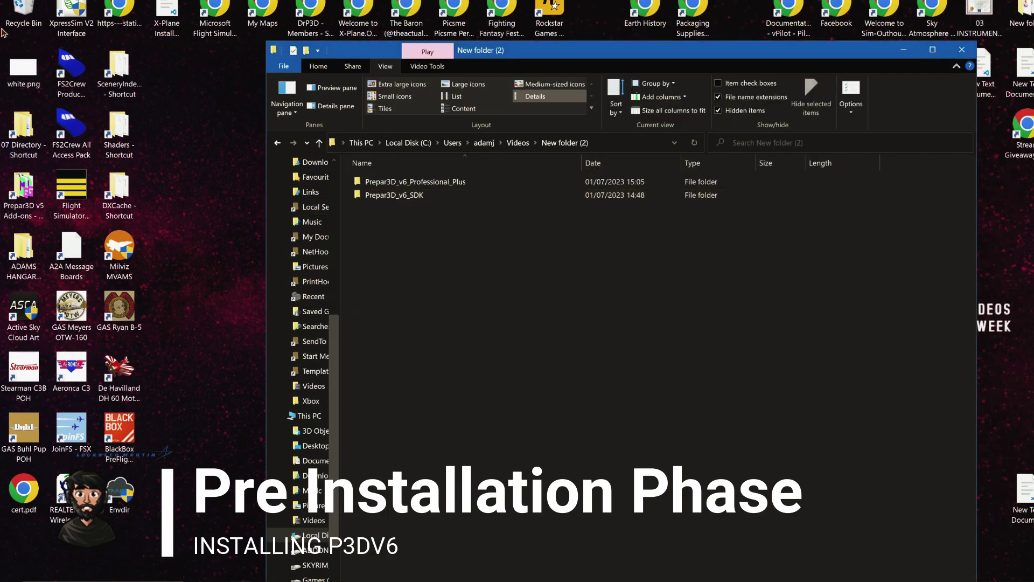
- Empty the Recycle Bin to permanently remove the deleted cache and shader files
right_click(26, 8)
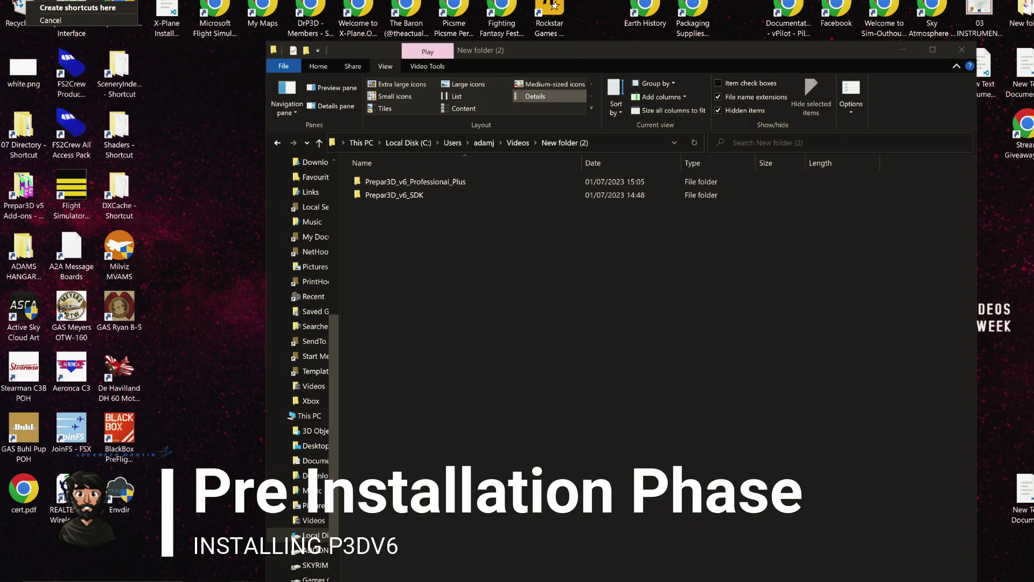
right_click(24, 8)
left_click(32, 18)
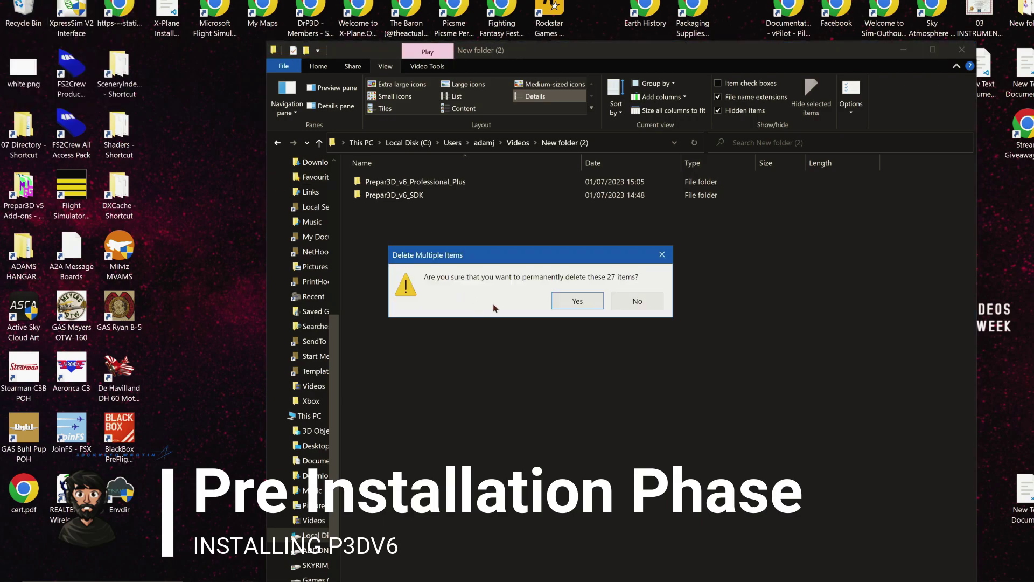
left_click(577, 302)
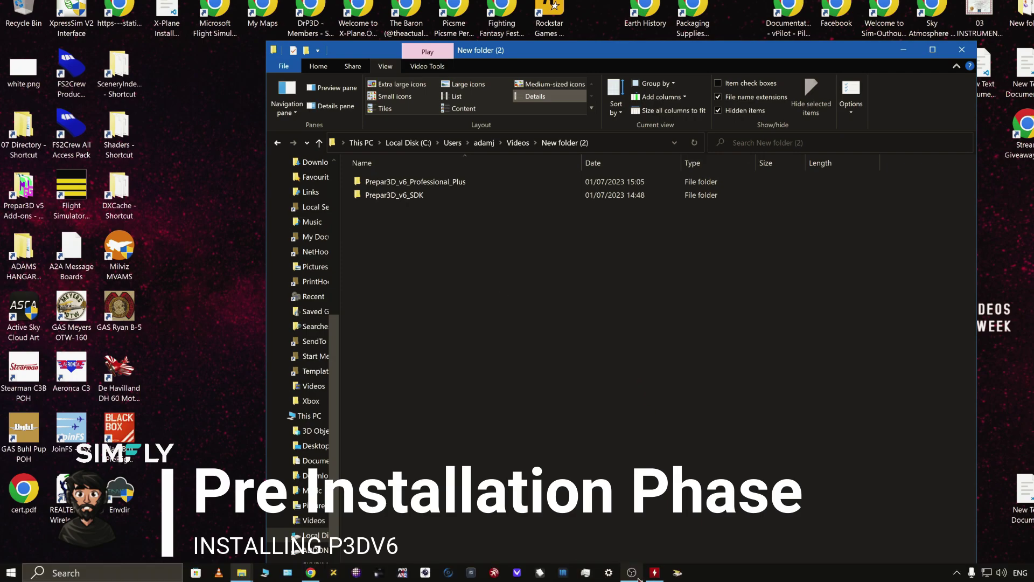
- Examine the CPU performance graphs in Task Manager and close it
left_click(582, 569)
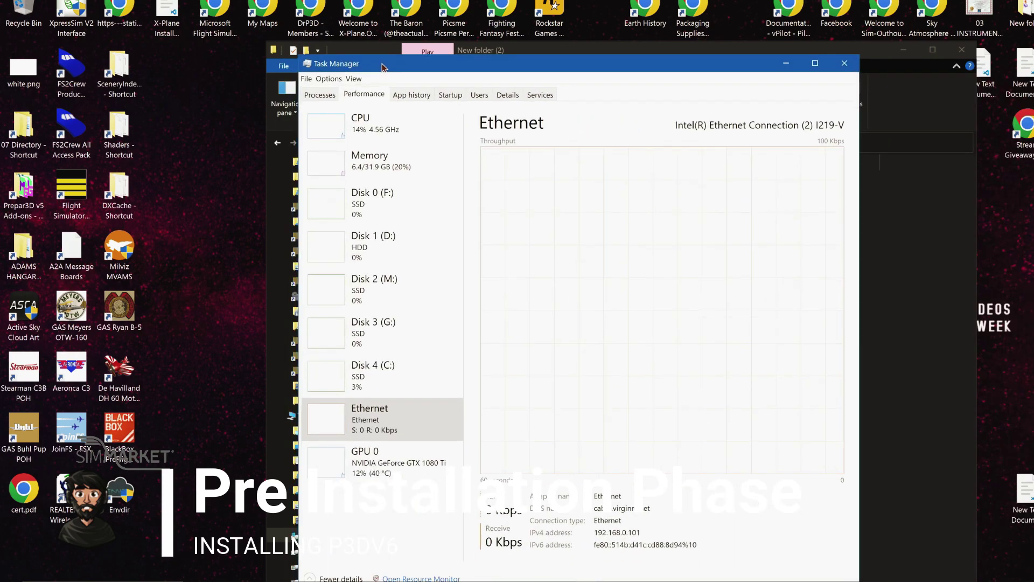
left_click(344, 95)
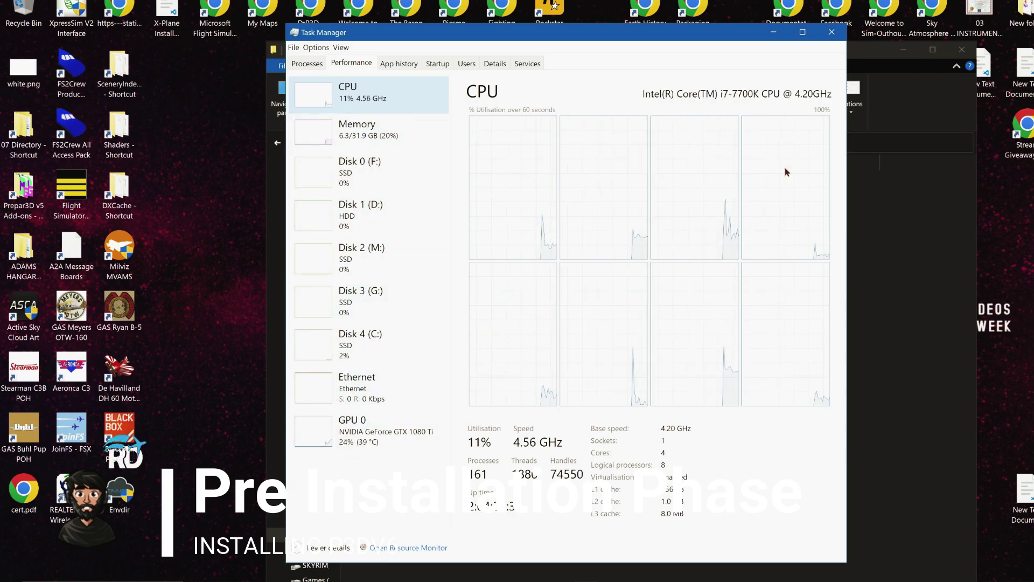
left_click(830, 35)
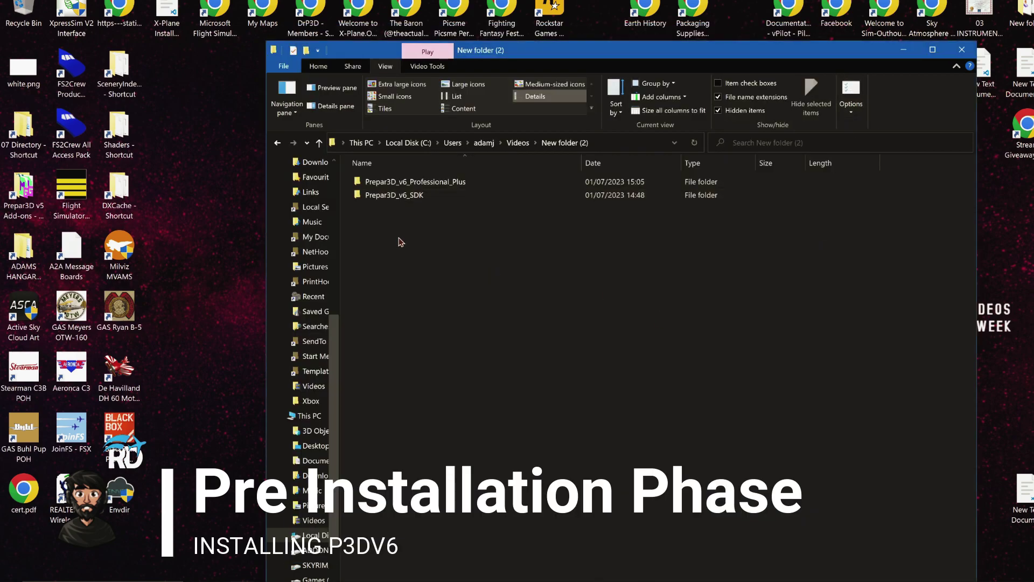
- Install the Prepar3D v6 SDK 6.0.26.30799 to its default folder, and delete the Prepar3D_v6_SDK installer folder
double_click(404, 195)
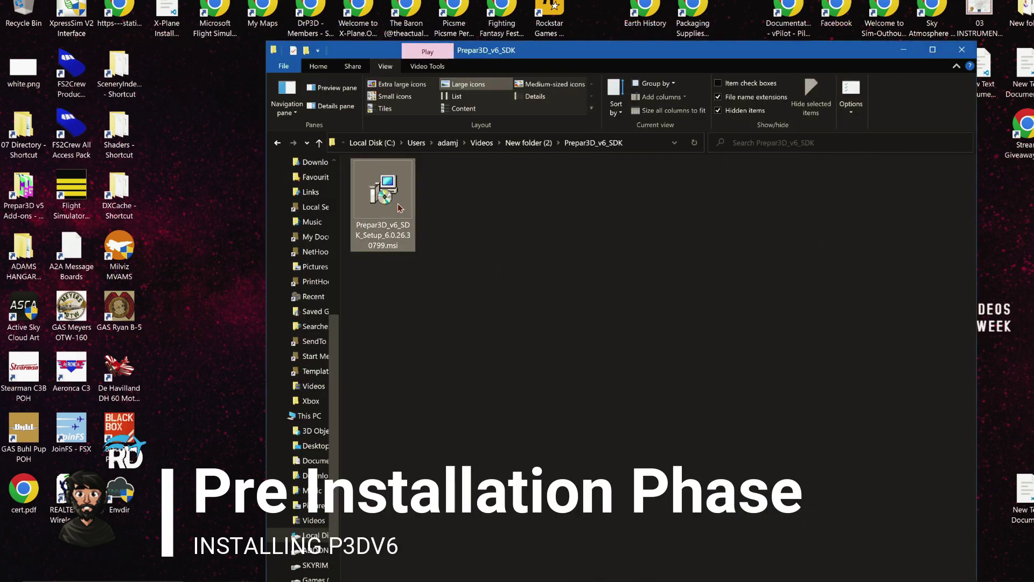
double_click(400, 202)
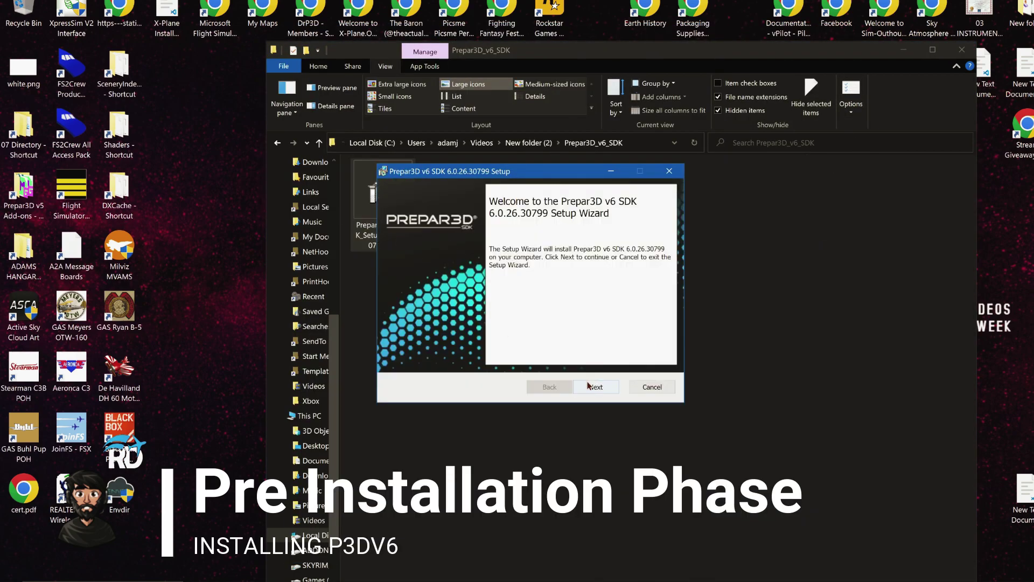
left_click(592, 393)
left_click(493, 359)
left_click(595, 387)
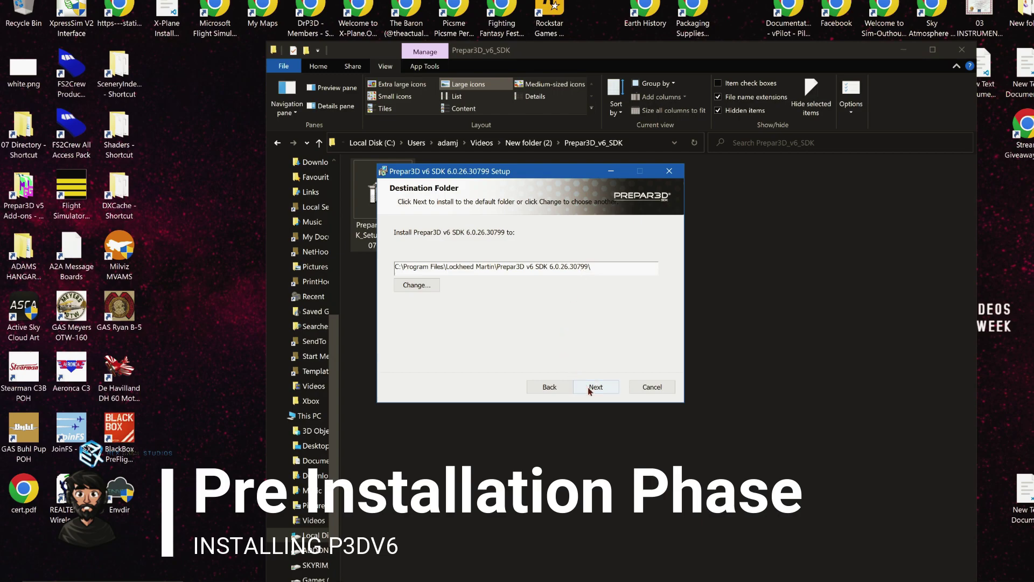
left_click(588, 389)
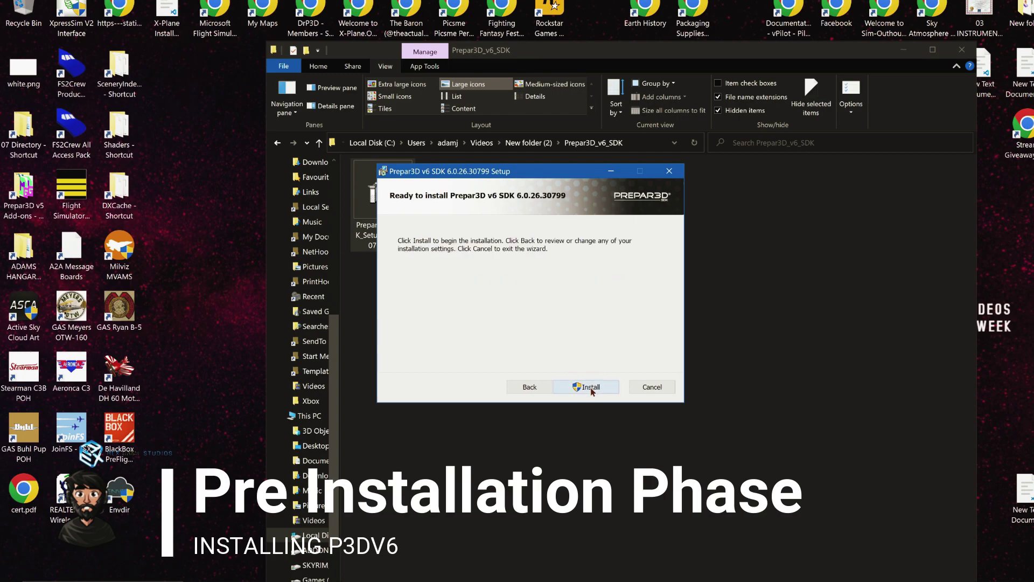
left_click(591, 388)
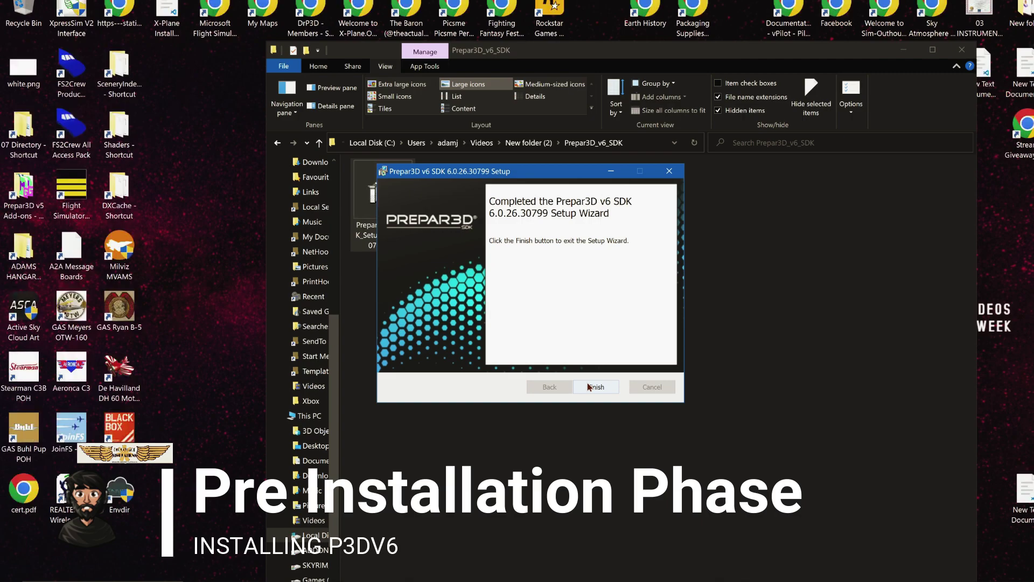
left_click(588, 385)
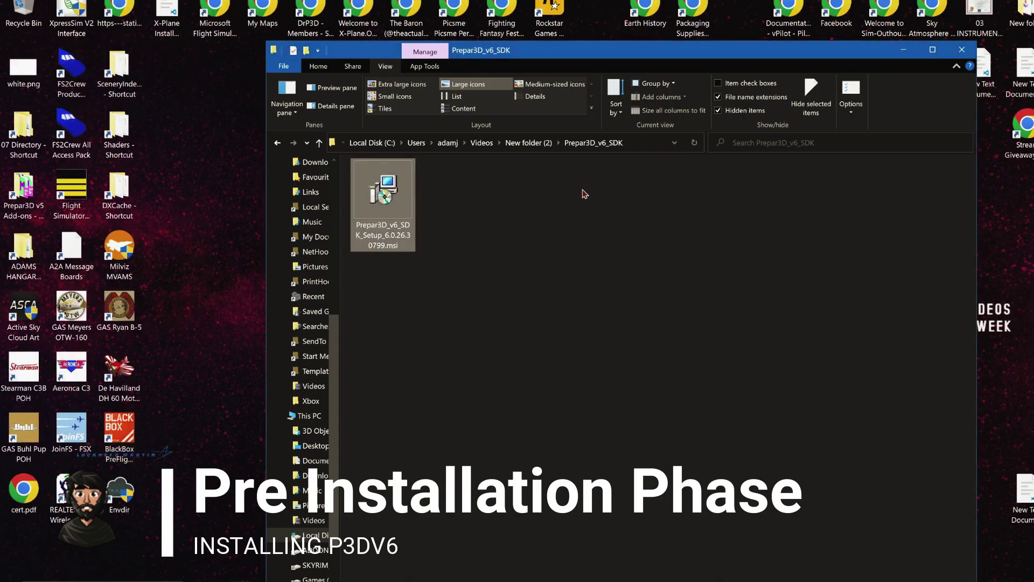
left_click(529, 143)
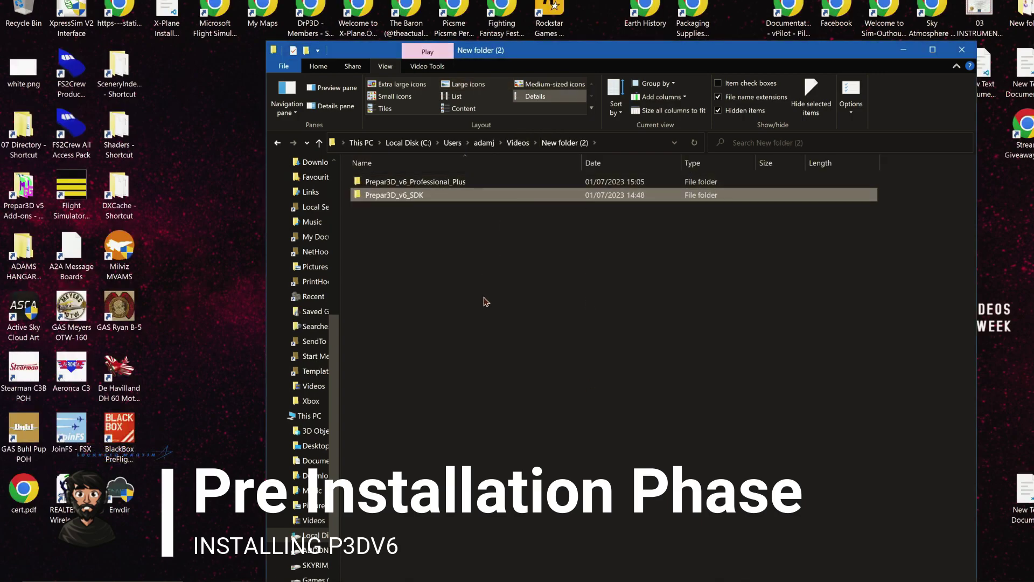
key("Delete")
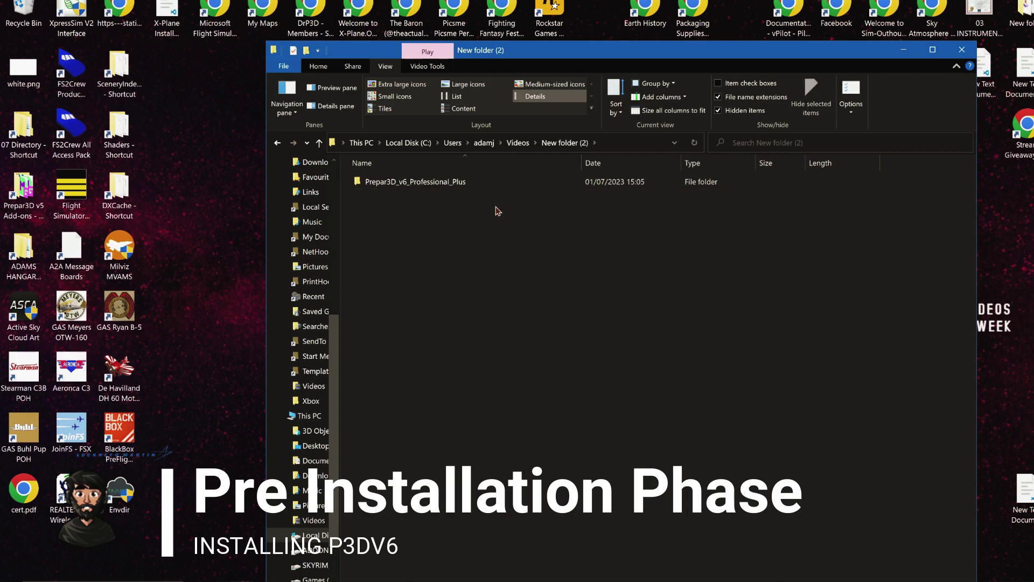
- Run Setup_Prepar3D.exe from the Prepar3D_v6_Professional_Plus folder as administrator, accept the license terms and start installing to the default location
double_click(512, 182)
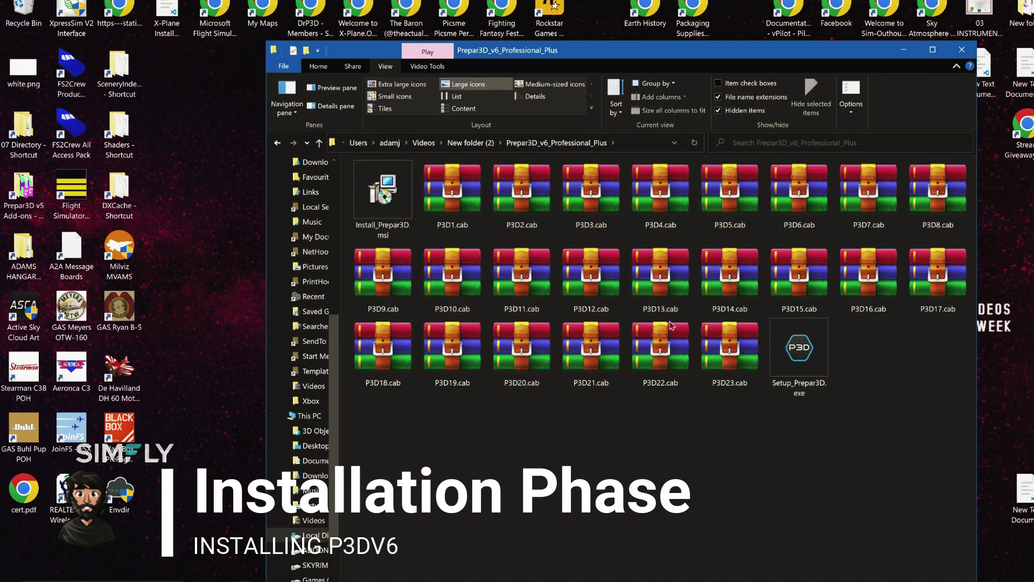
left_click(798, 334)
right_click(797, 334)
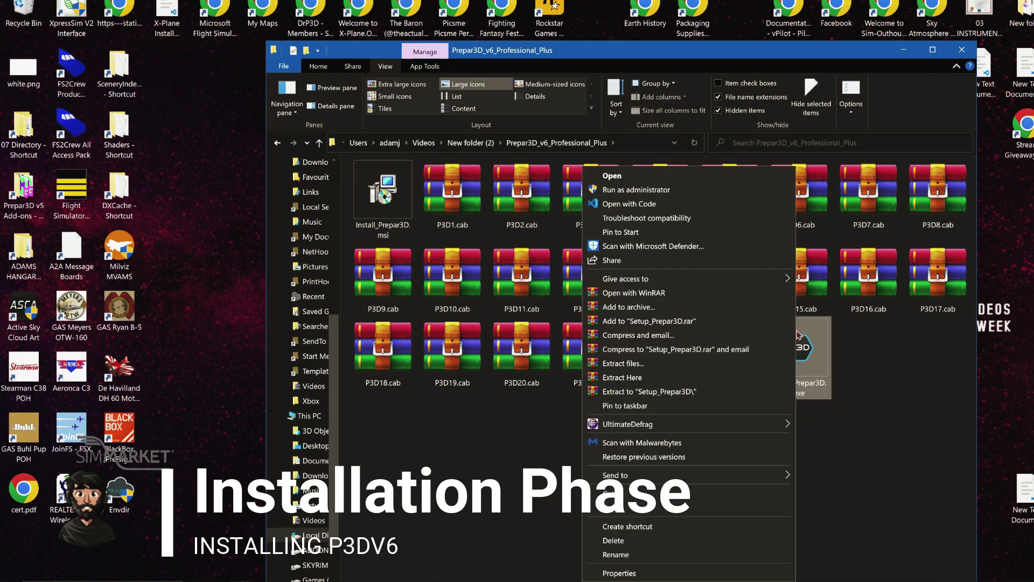
left_click(683, 190)
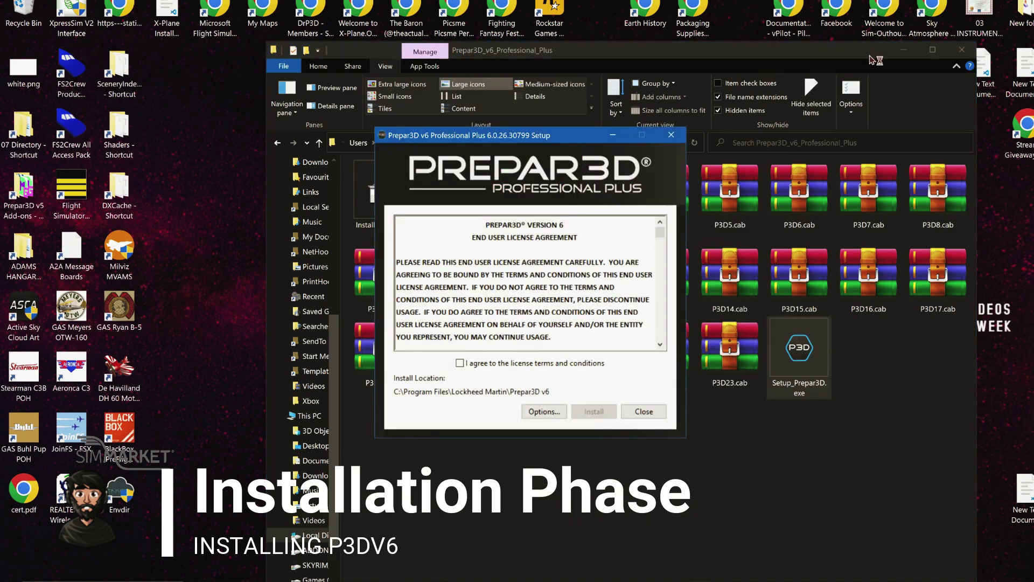
left_click(508, 363)
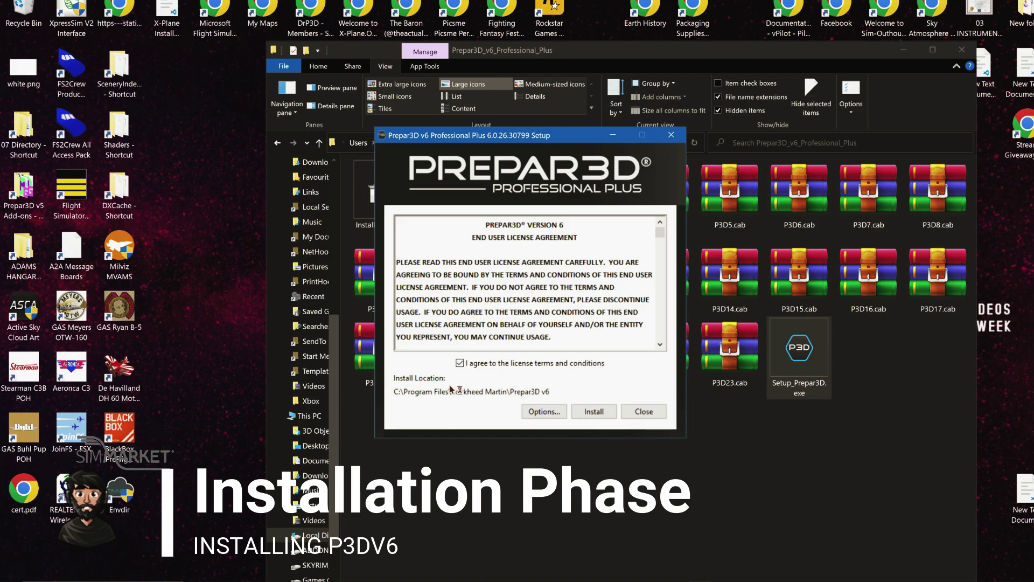
left_click(594, 412)
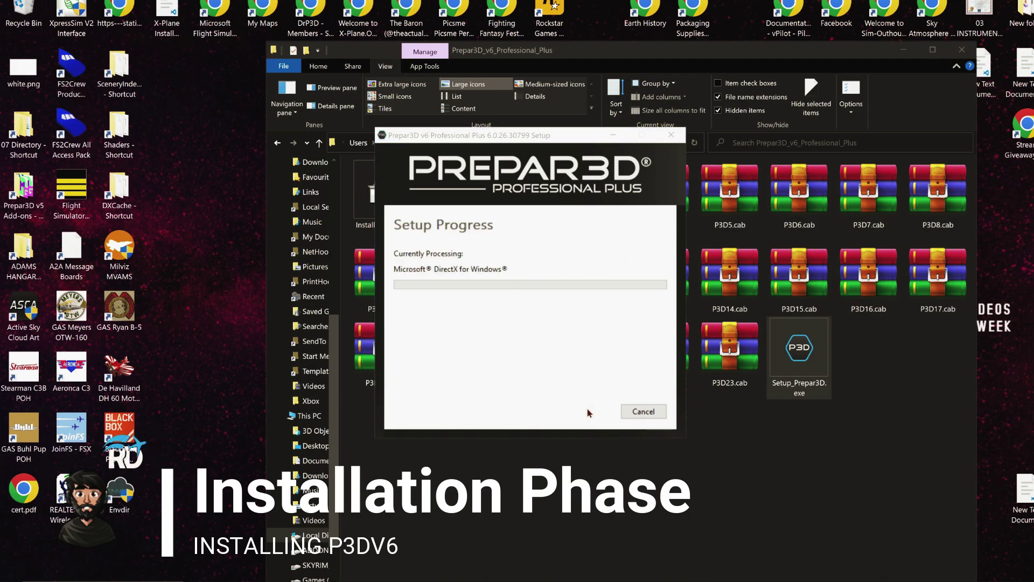
- Minimize the installer folder window, reposition the setup window during installation and close it once setup completes
left_click(904, 49)
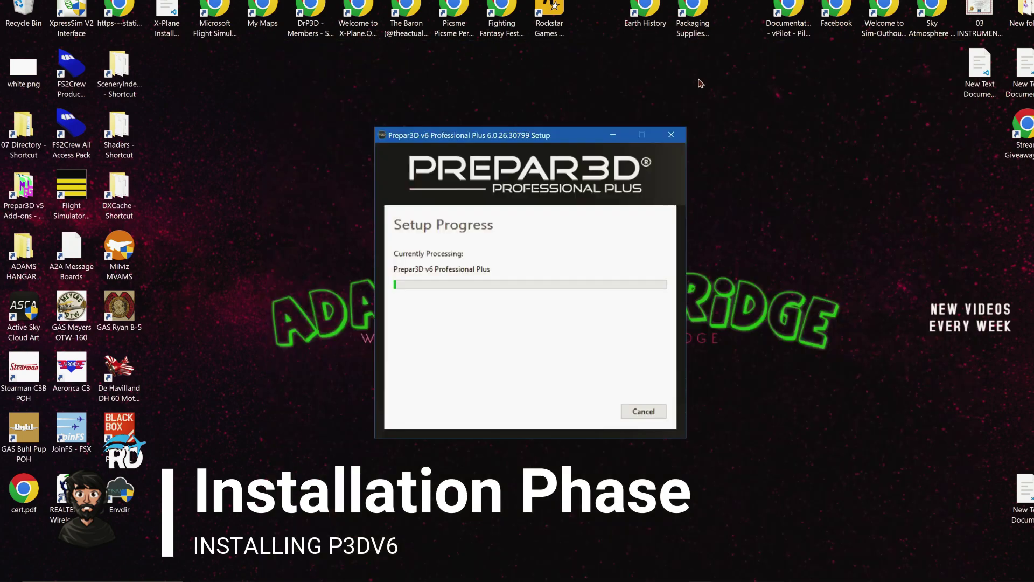
left_click_drag(576, 141, 627, 110)
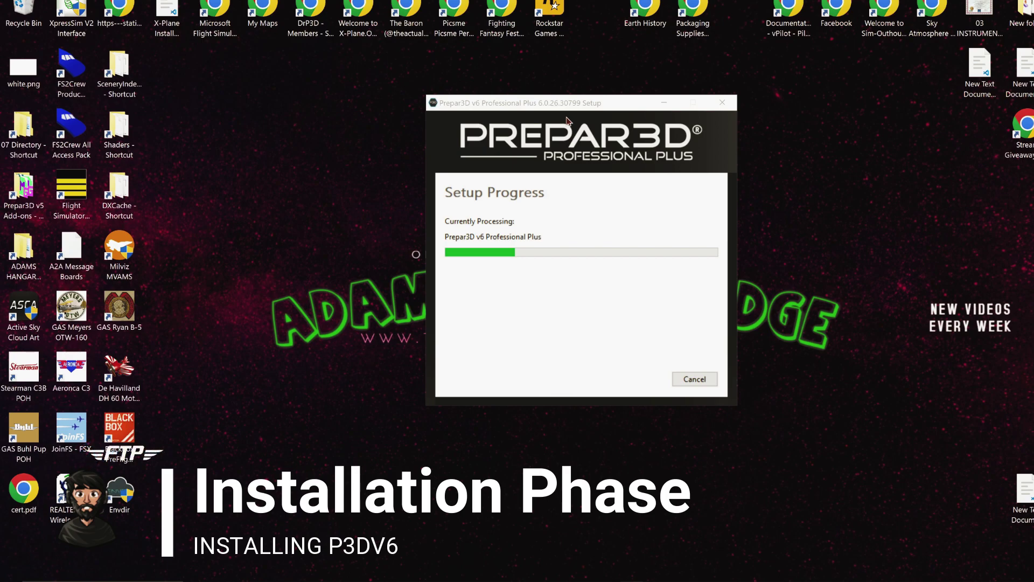
left_click(571, 110)
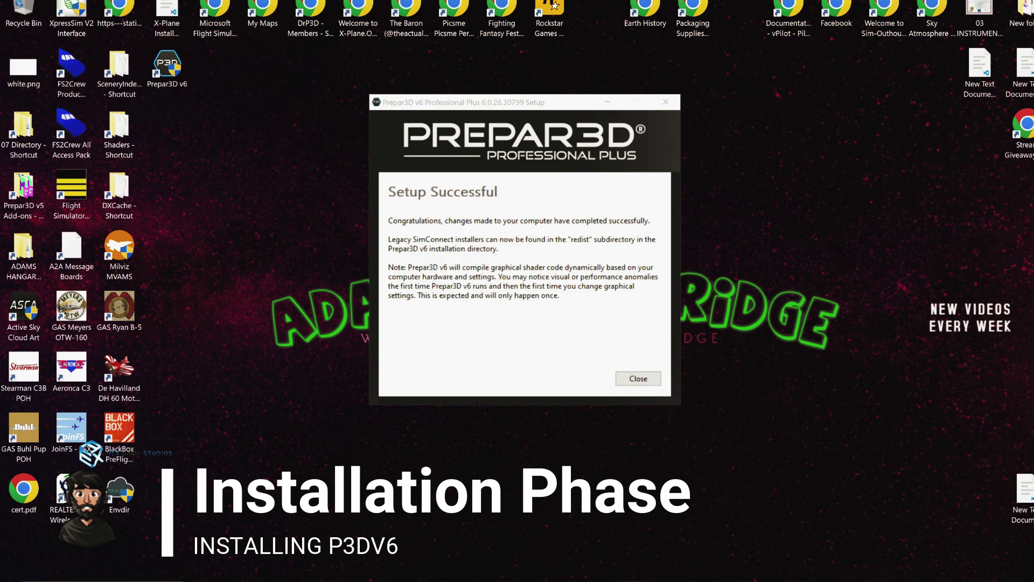
left_click(494, 250)
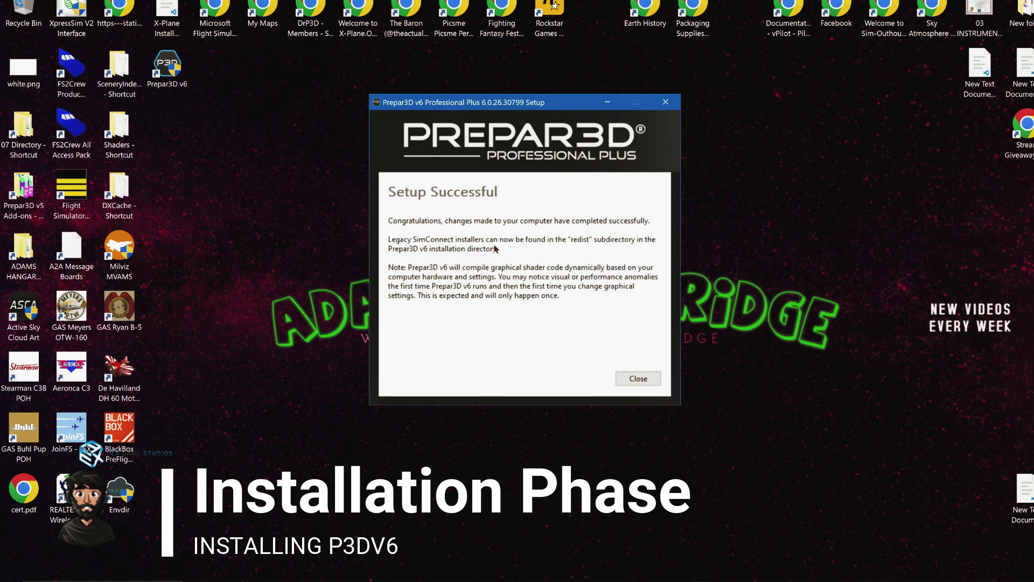
left_click(637, 379)
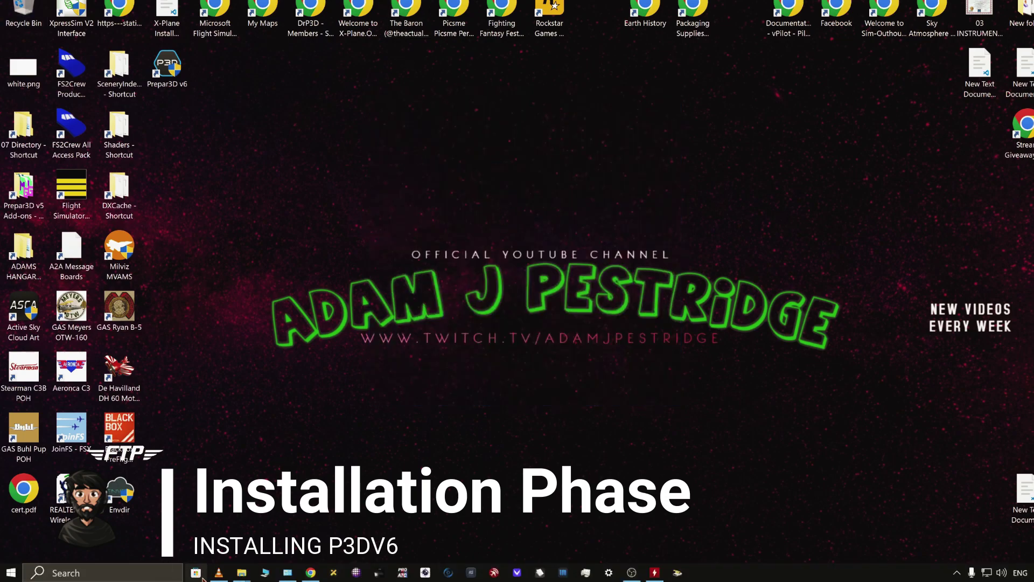
- Launch Prepar3D v6 as administrator from its desktop shortcut
left_click(242, 573)
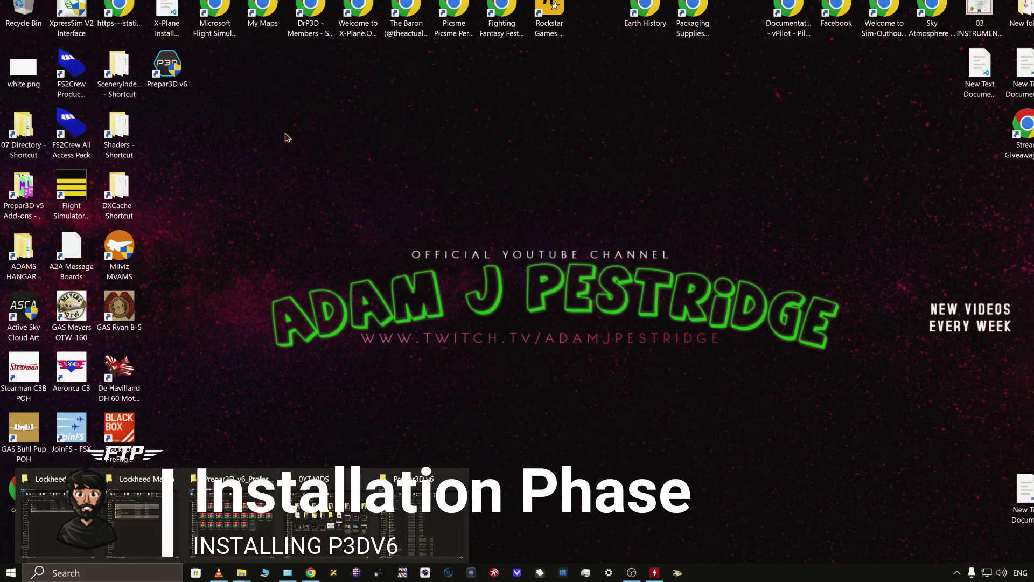
left_click(171, 64)
right_click(171, 64)
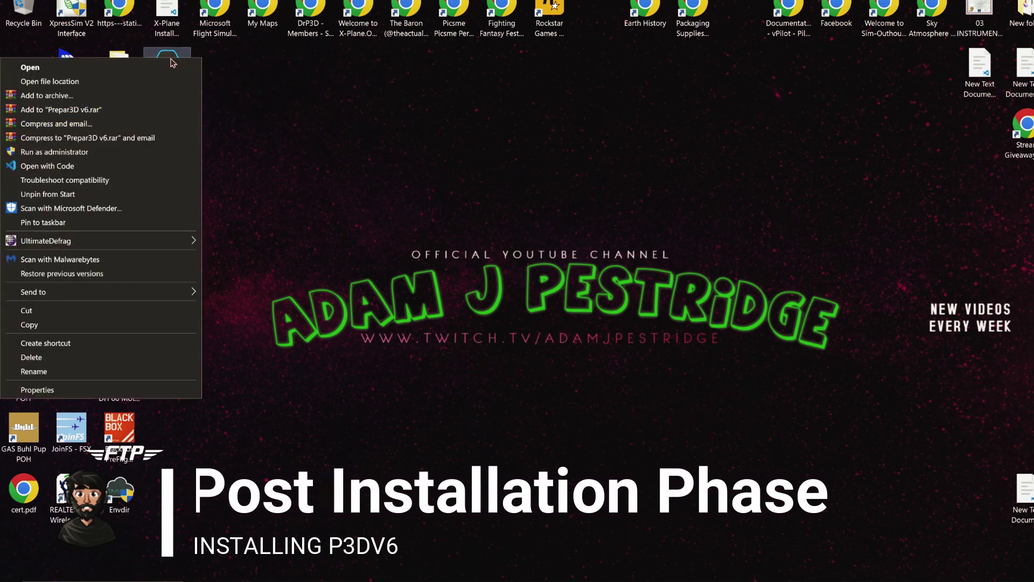
left_click(145, 154)
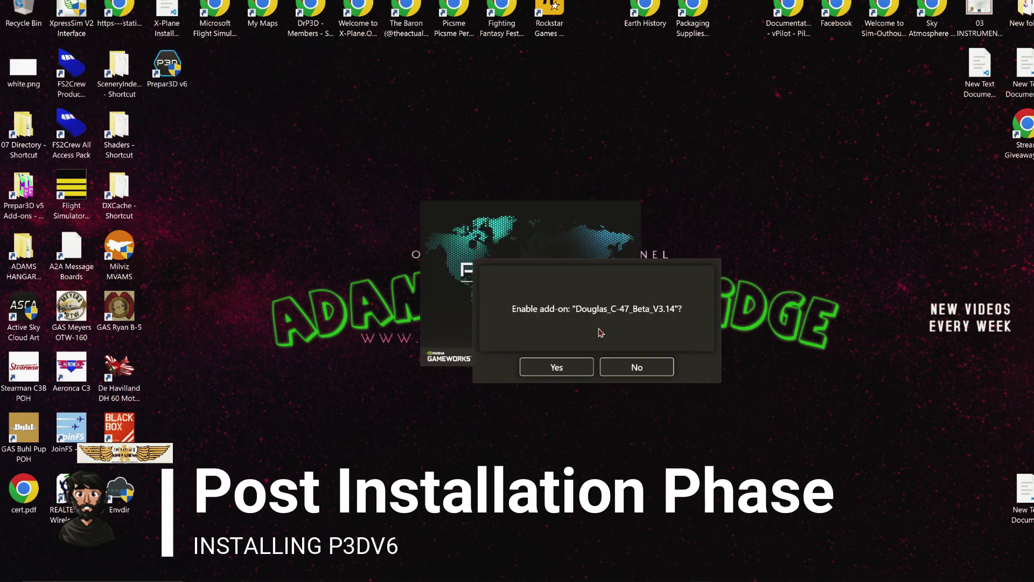
- Decline to enable the Douglas_C-47_Beta_V3.14 add-on and every other add-on offered at startup
left_click(617, 367)
left_click(617, 367)
left_click(617, 366)
left_click(617, 367)
left_click(617, 367)
left_click(617, 367)
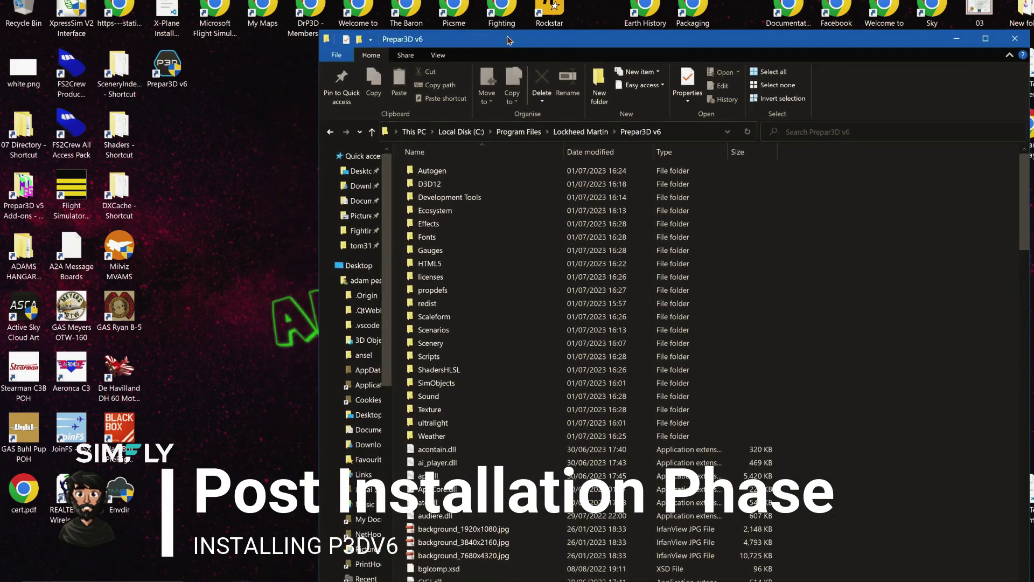
- Look through the folders and files in the Prepar3D v6 installation directory
left_click_drag(507, 40, 416, 18)
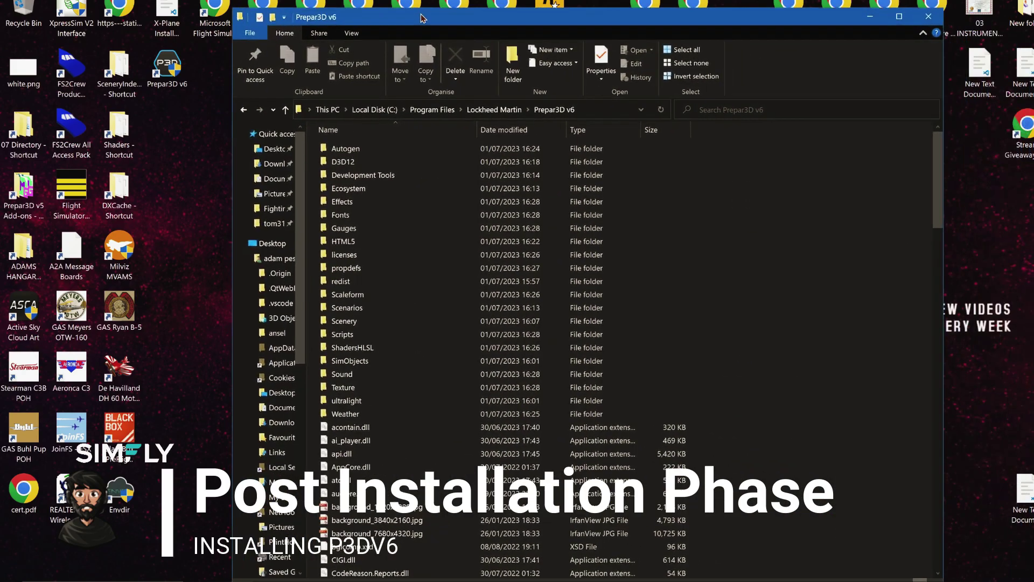
scroll(539, 290, "down", 7)
scroll(593, 546, "down", 10)
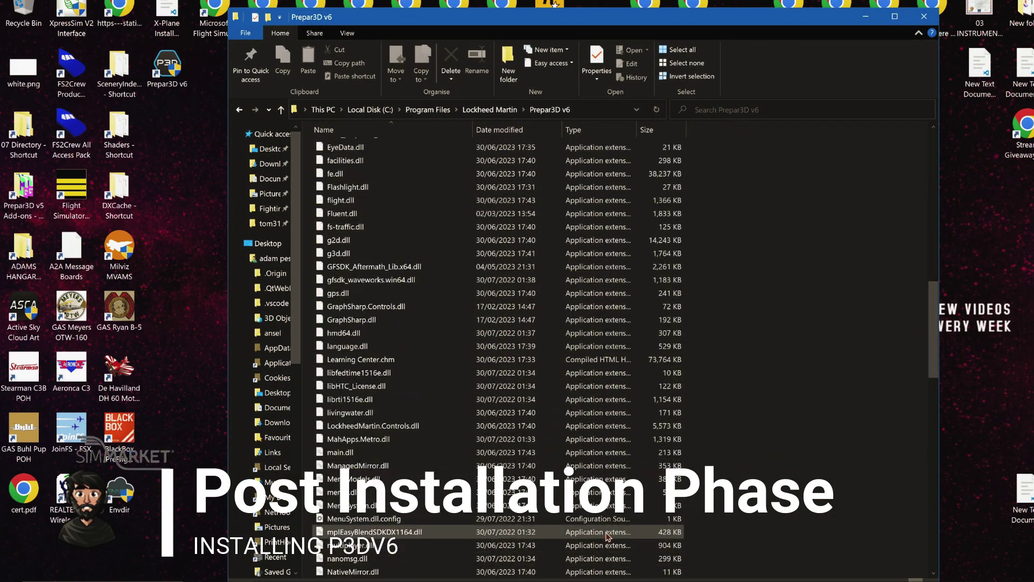
scroll(603, 533, "up", 18)
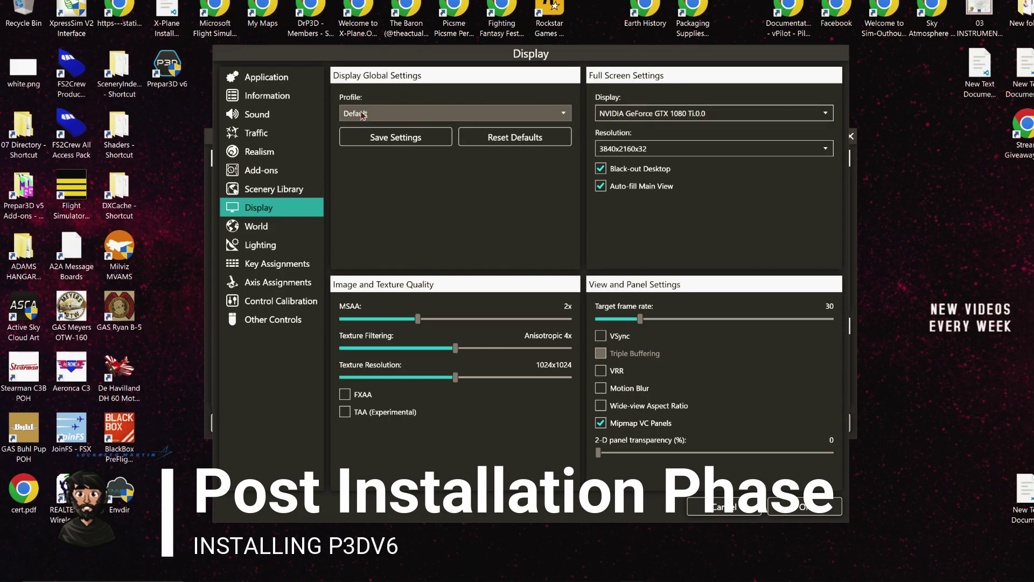
- Set the screenshot format to PNG in the Prepar3D application settings
left_click(261, 79)
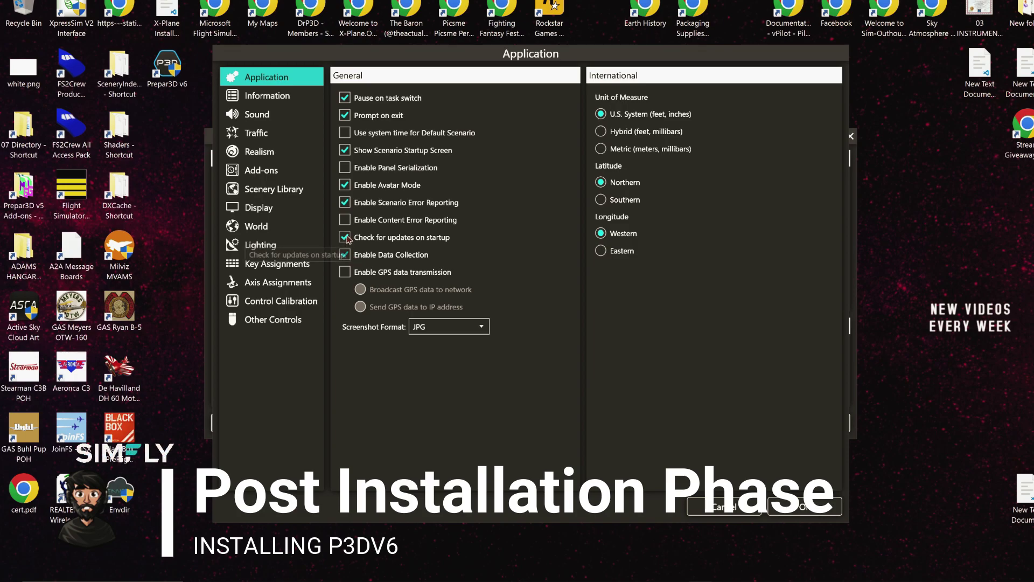
left_click(424, 329)
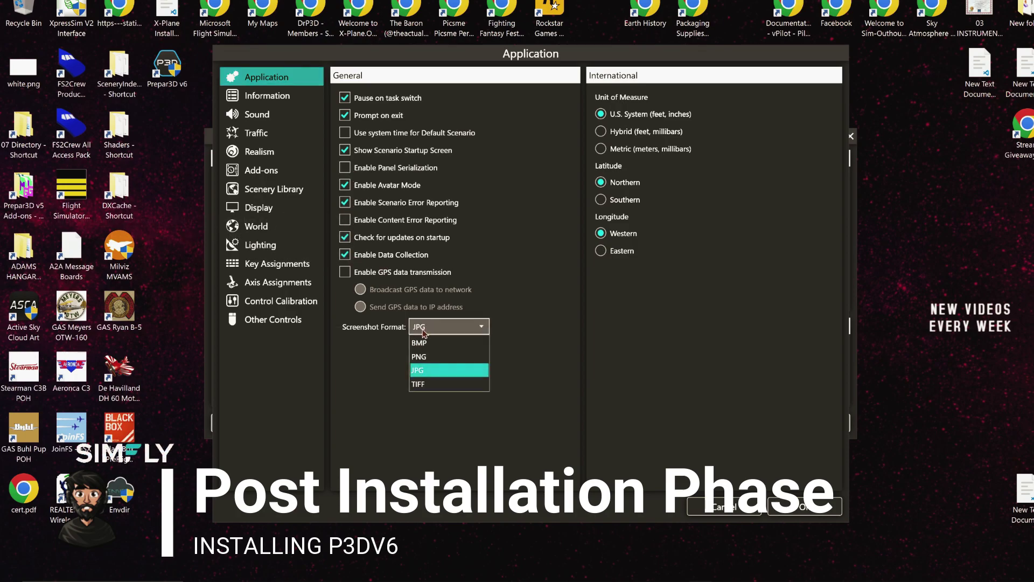
left_click(424, 357)
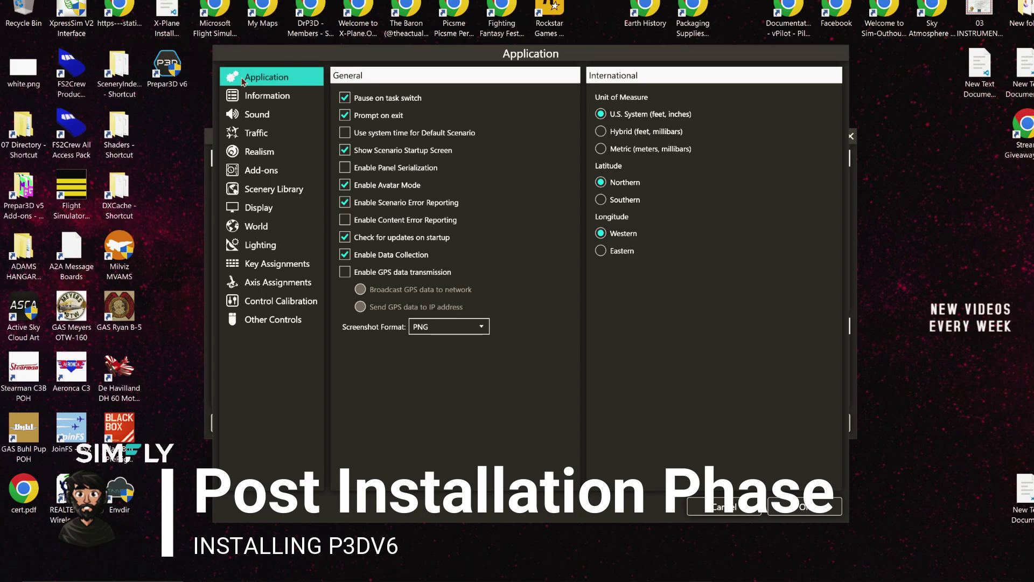
- Disable Slew, Overspeed, Countermeasures, Pause, Stall and Weapon System in the primary info text settings, leaving Brakes enabled
left_click(245, 98)
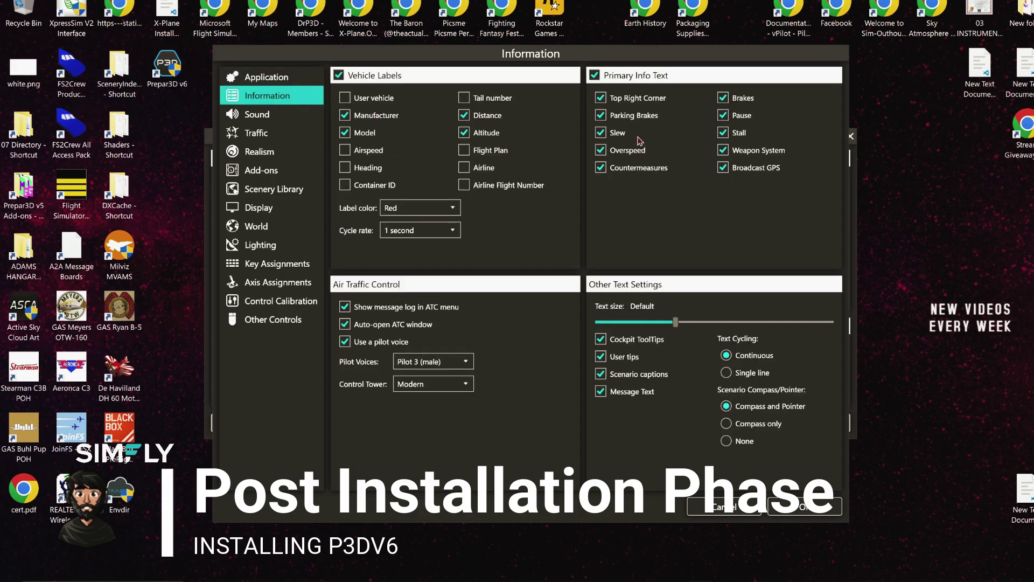
left_click(601, 133)
left_click(600, 150)
left_click(600, 169)
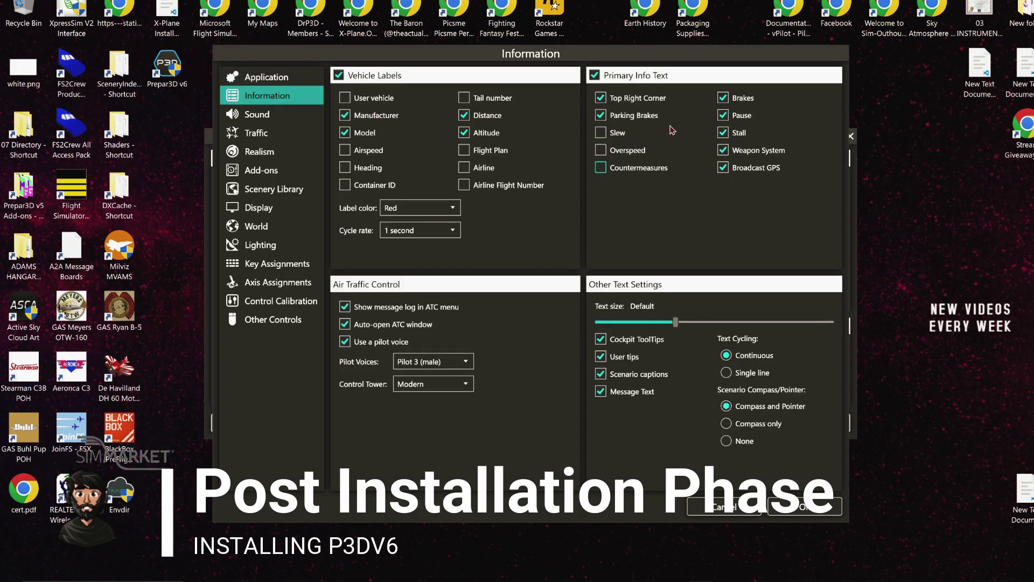
left_click(732, 100)
left_click(723, 98)
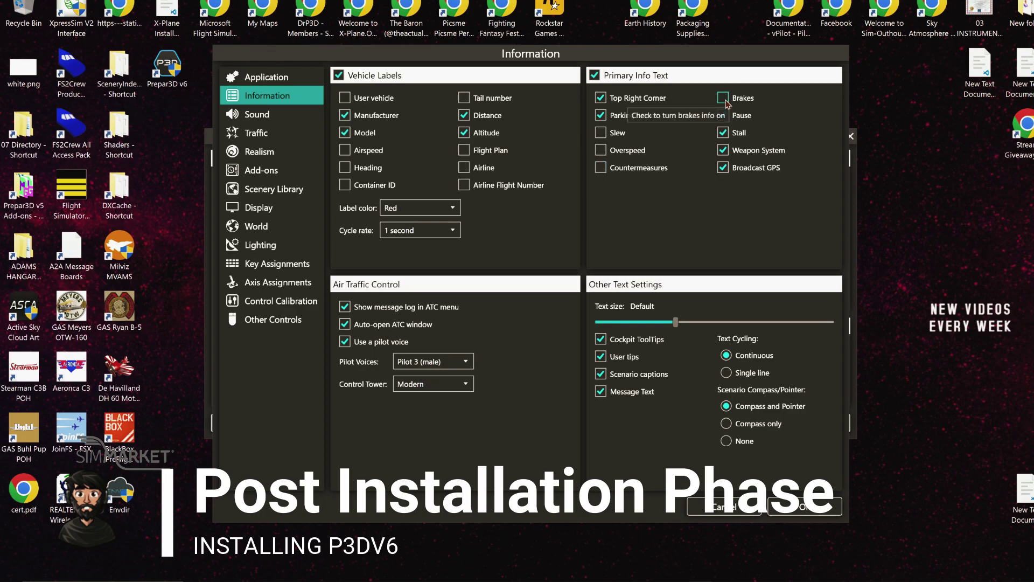
left_click(723, 132)
left_click(723, 150)
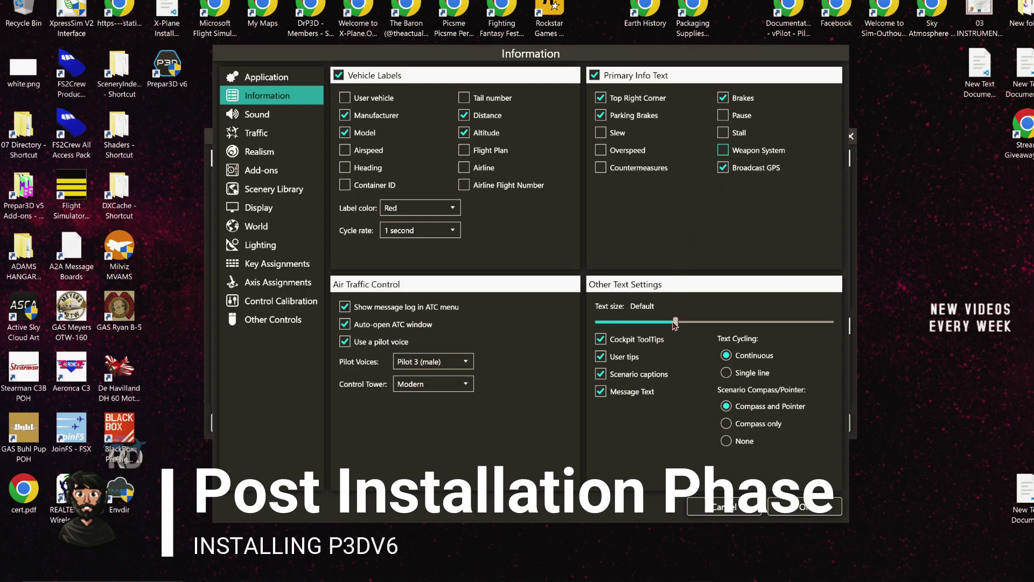
- Set the text size to Small, disable user tips and scenario captions, and turn off the ATC message log, auto-open window and pilot voice
left_click_drag(676, 322, 575, 317)
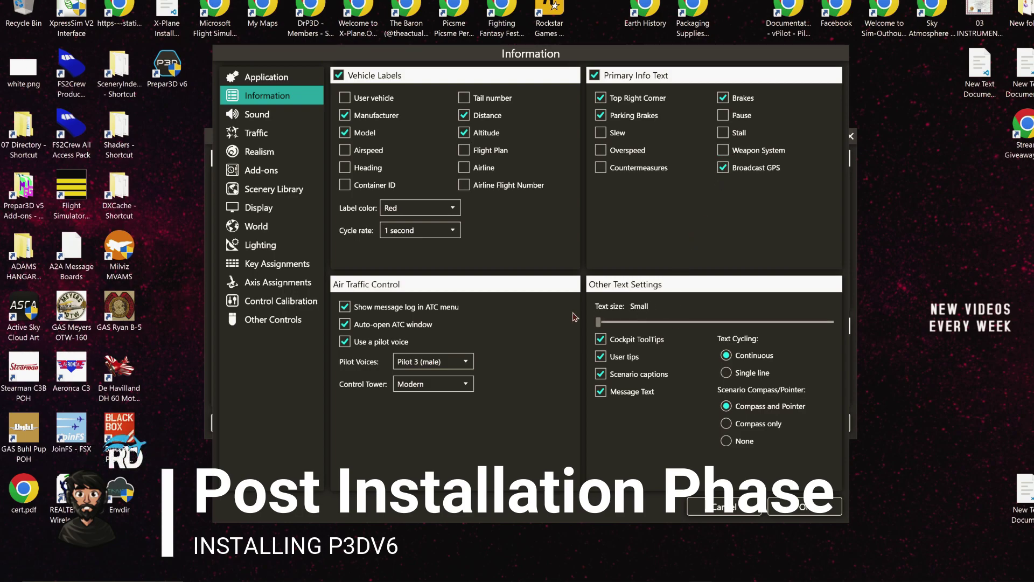
left_click(601, 357)
left_click(601, 374)
left_click(345, 306)
left_click(345, 323)
- Clear the Altitude, Distance, Model and Manufacturer vehicle labels, and disable vehicle labels entirely
left_click(463, 133)
left_click(464, 115)
left_click(344, 133)
left_click(345, 115)
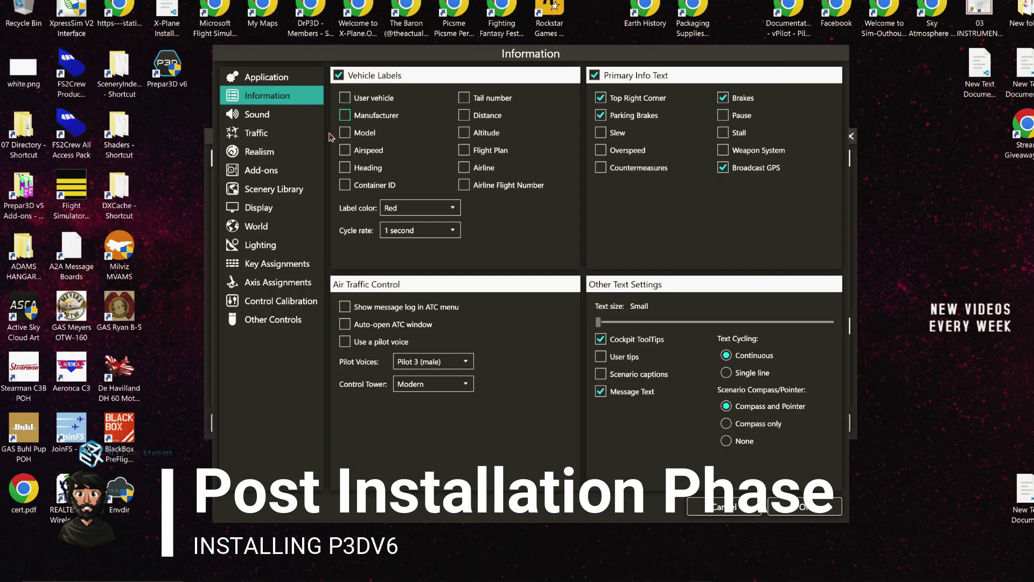
left_click(338, 76)
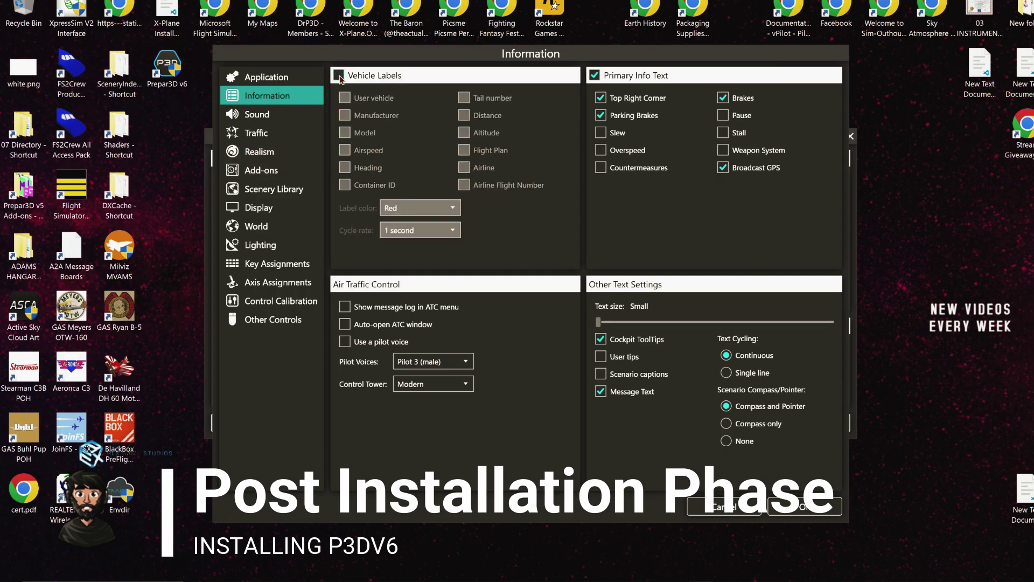
- Clear the Top Right Corner option in the primary info text settings
left_click(601, 98)
- Set both playback devices to Speakers (High Definition Audio Device), voice capture to Microphone (High Definition Audio Device), disable Mute On Lost Focus, and save the settings
left_click(257, 114)
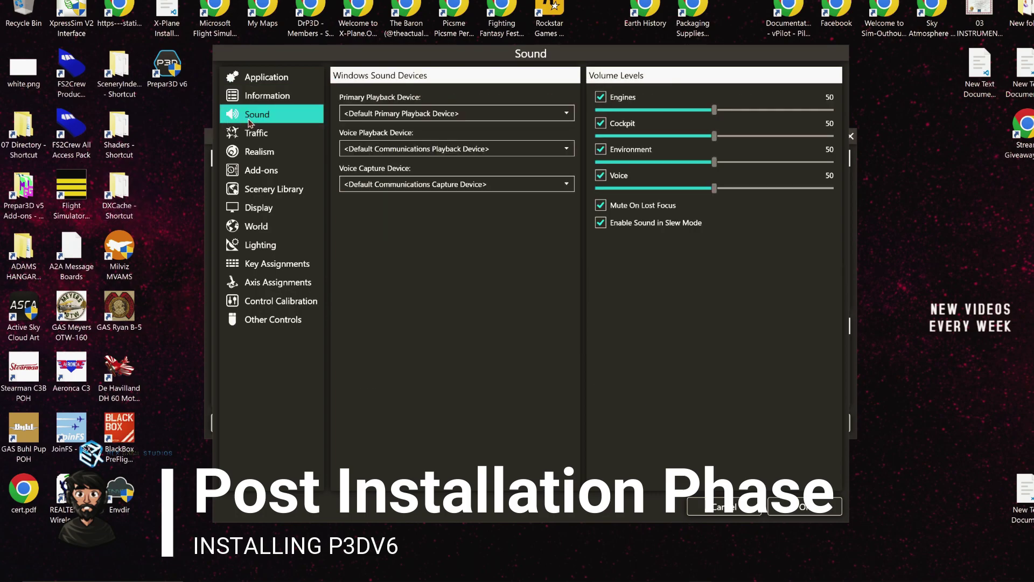
left_click(370, 114)
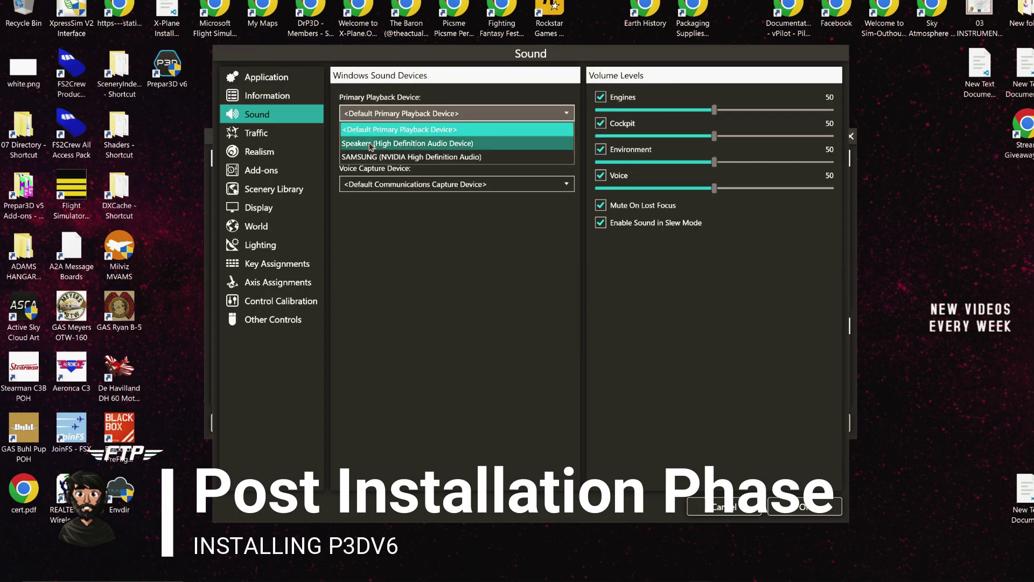
left_click(371, 143)
left_click(372, 150)
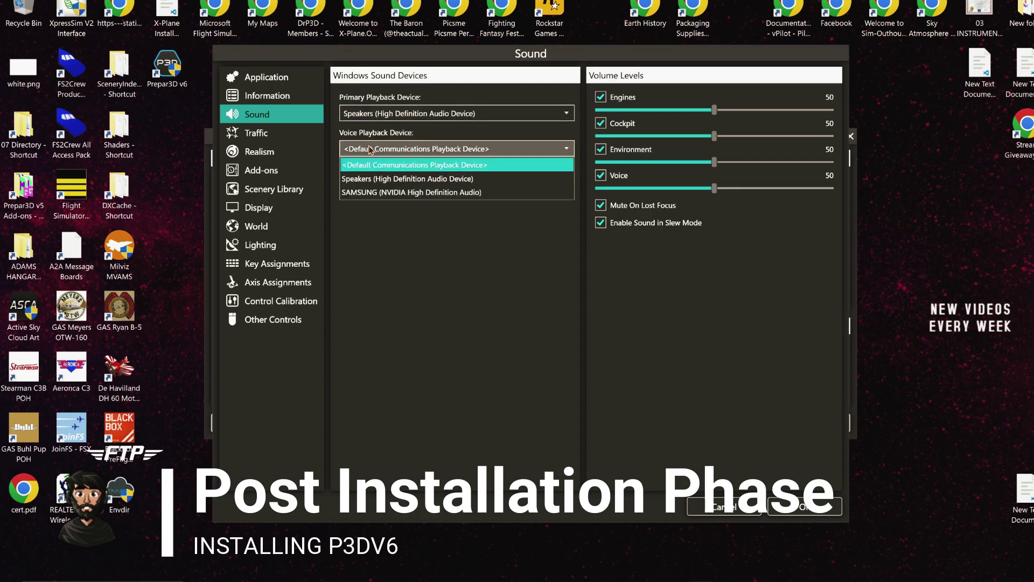
left_click(372, 179)
left_click(376, 189)
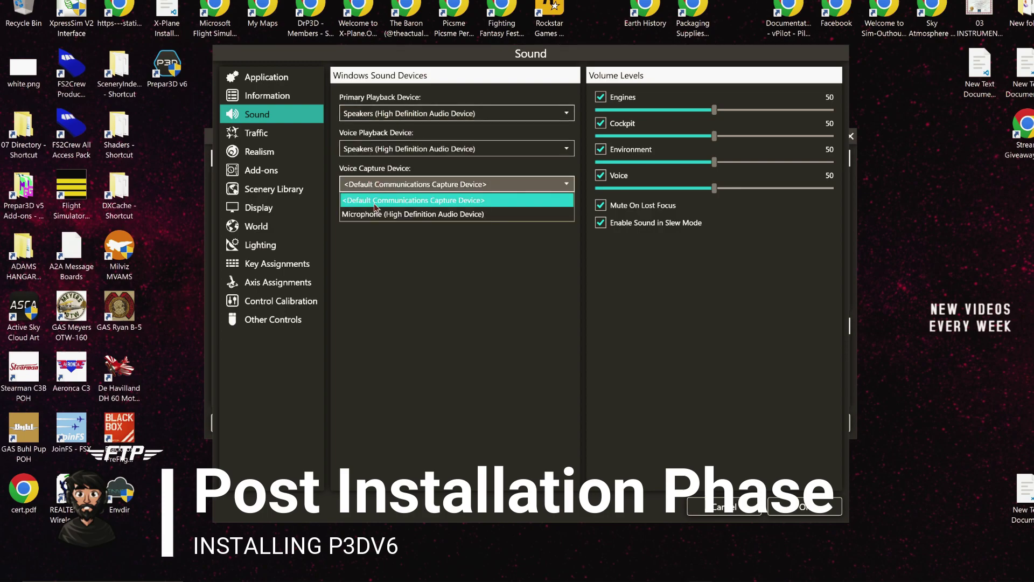
left_click(377, 215)
left_click(600, 207)
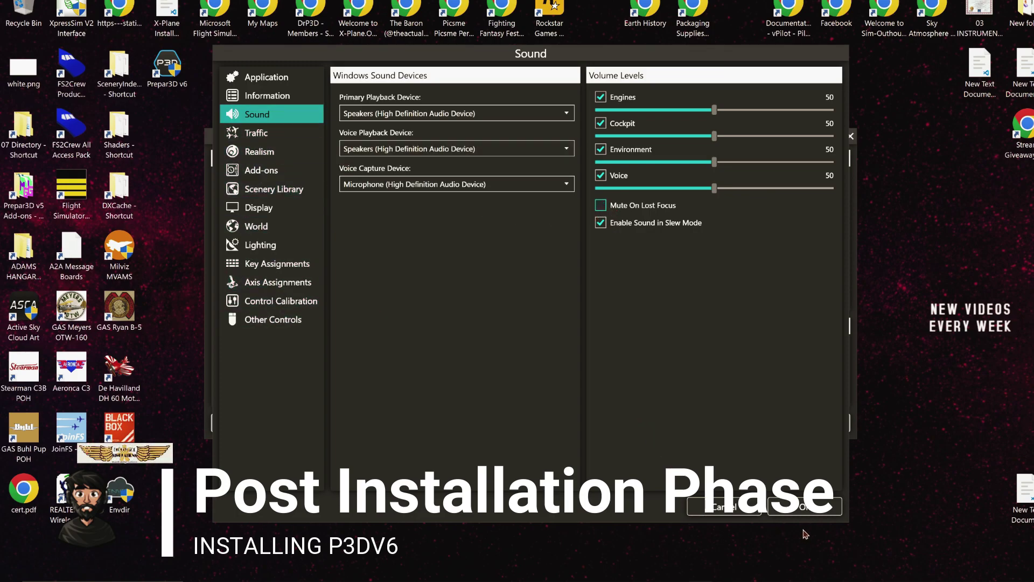
left_click(805, 509)
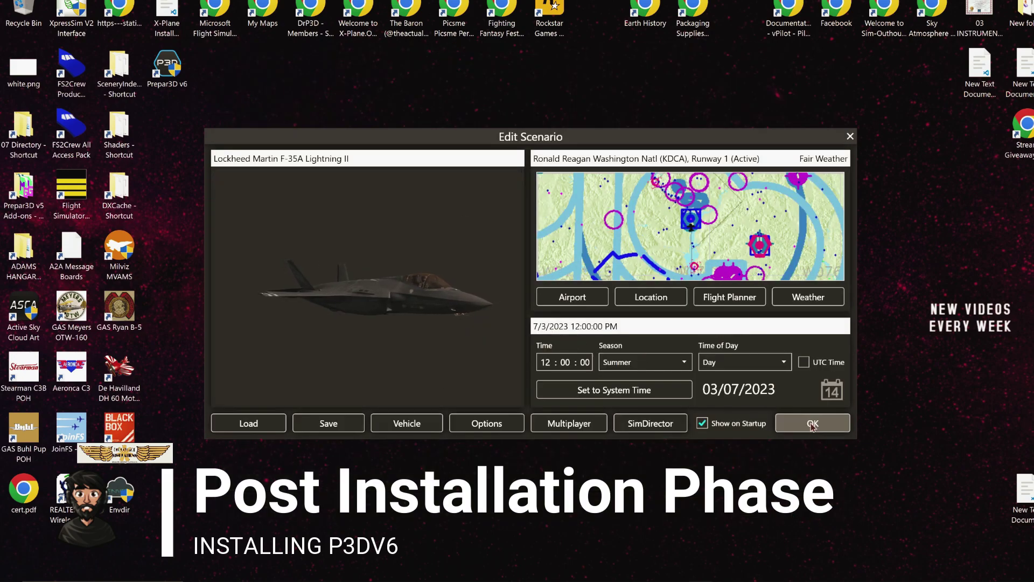
- Set the scenario to the system time and start the default F-35A flight at Ronald Reagan Washington Natl
left_click(614, 389)
left_click(795, 425)
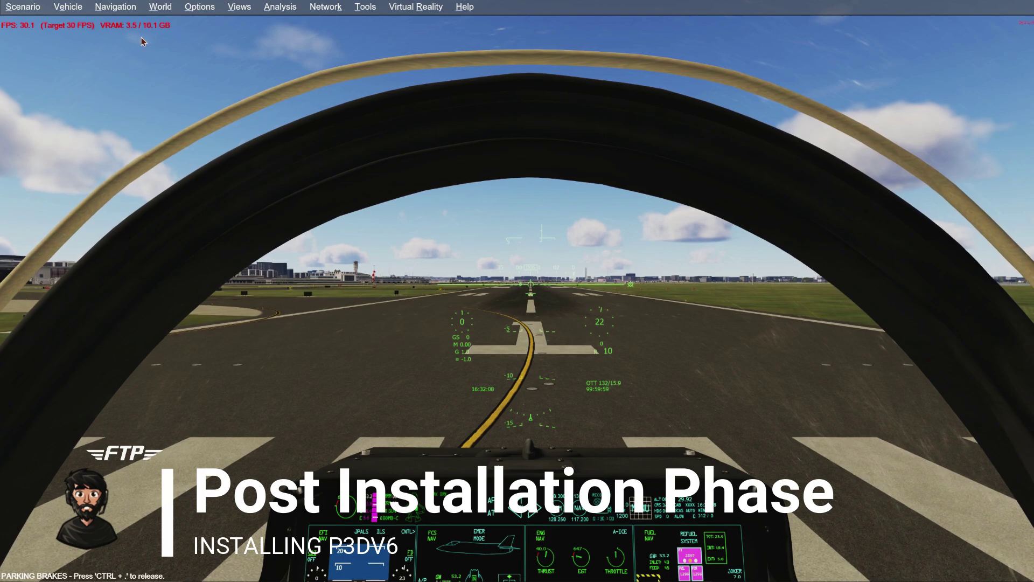
- Check CPU, memory and GPU load in Task Manager's performance view beside the running simulator, and return to the flight
mouse_move(742, 575)
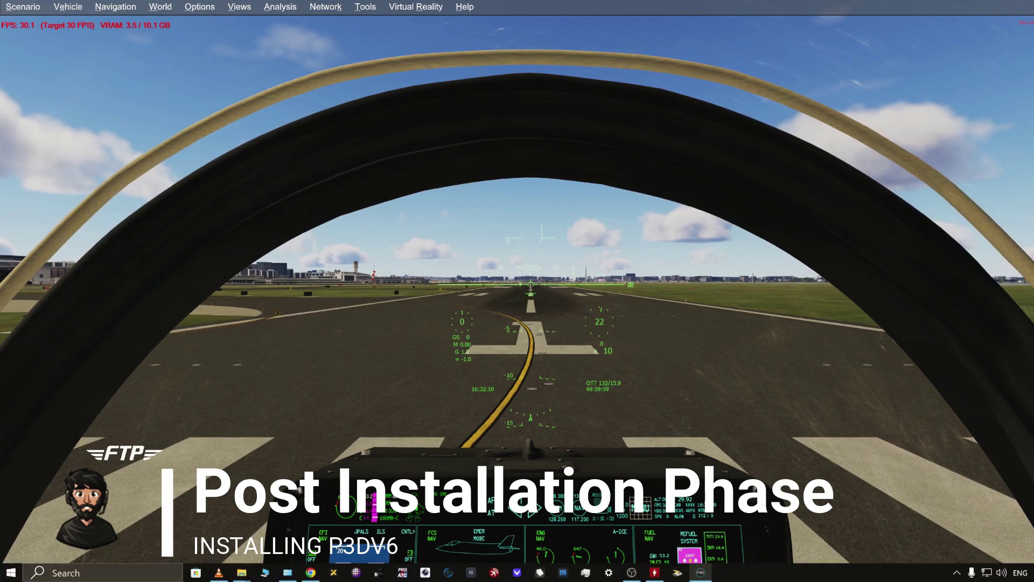
left_click(593, 573)
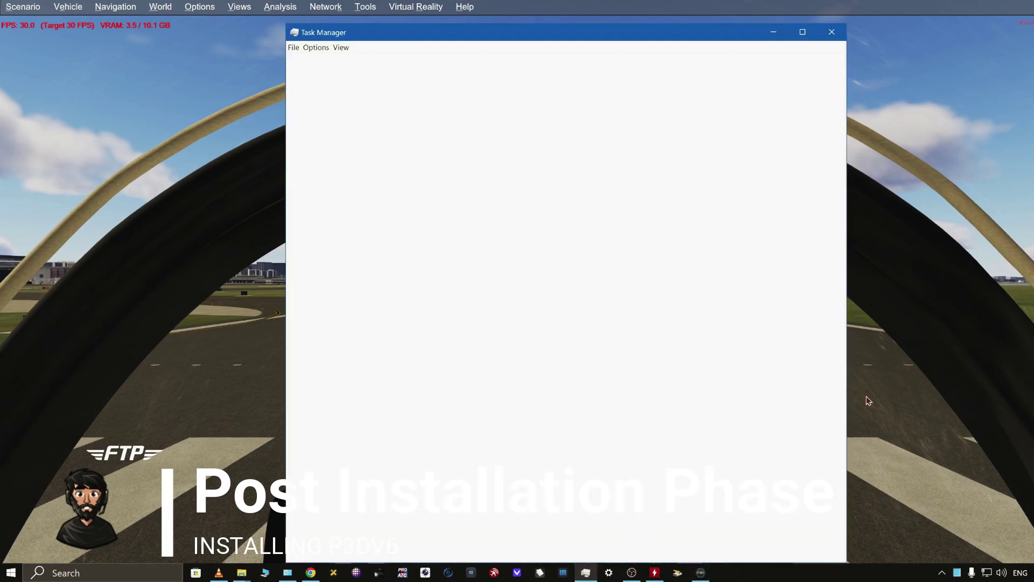
left_click(344, 70)
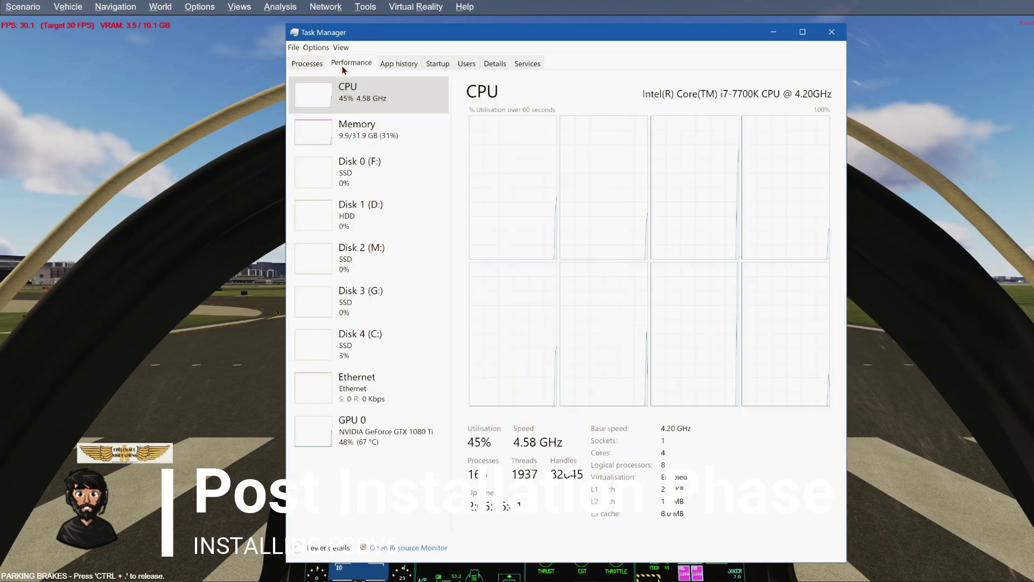
left_click_drag(350, 38, 914, 28)
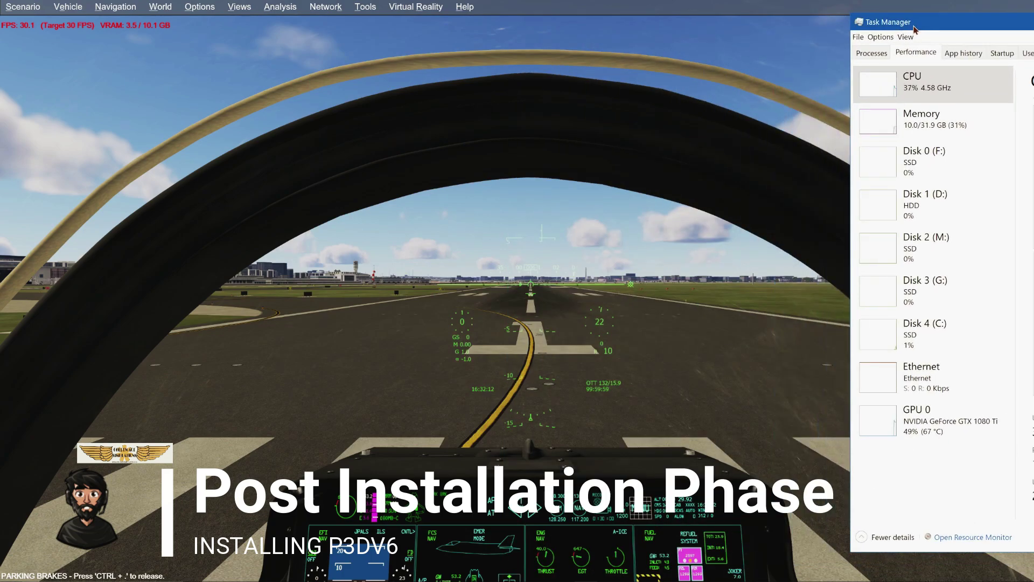
left_click(490, 111)
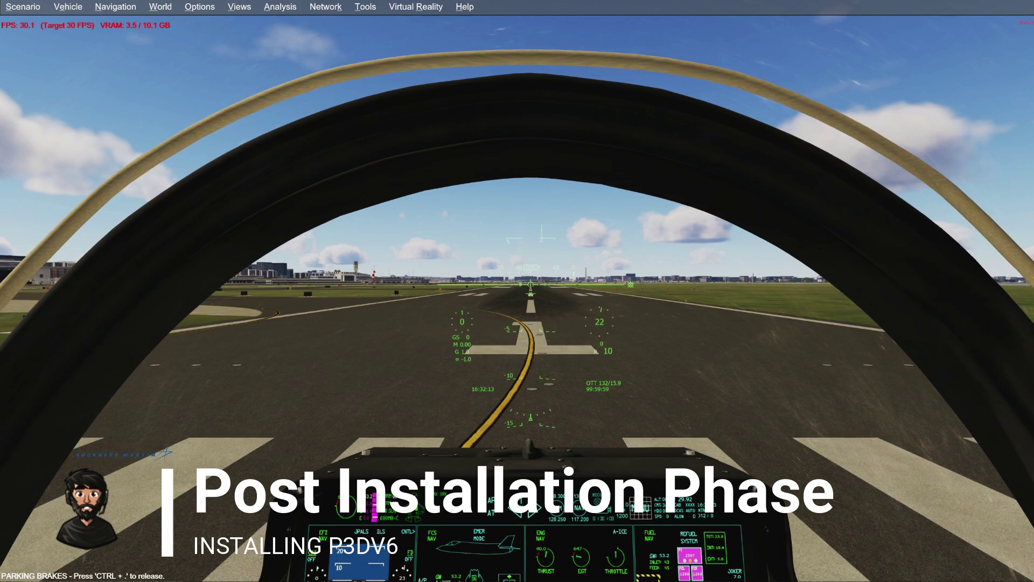
key("alt+Tab")
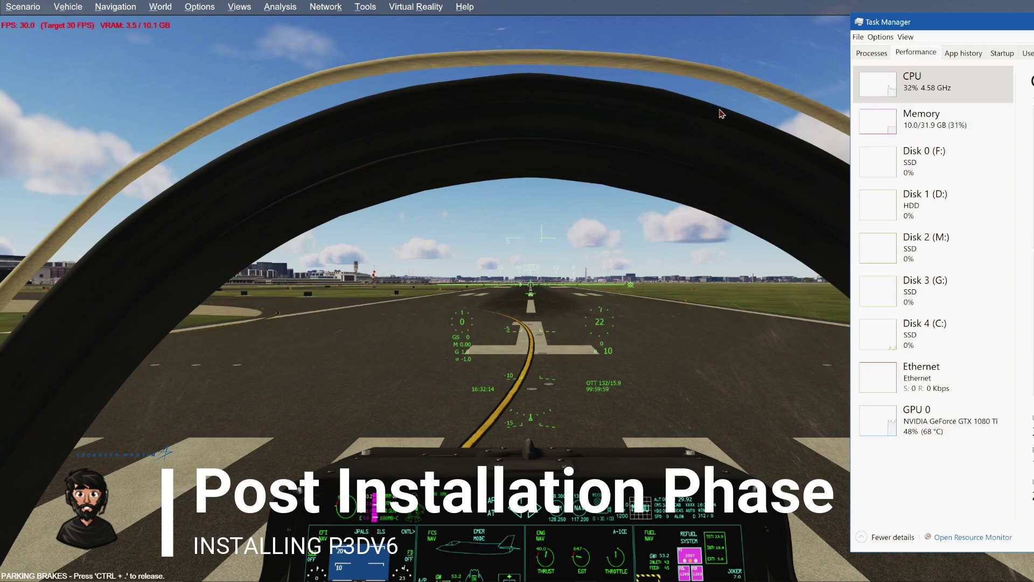
left_click(681, 112)
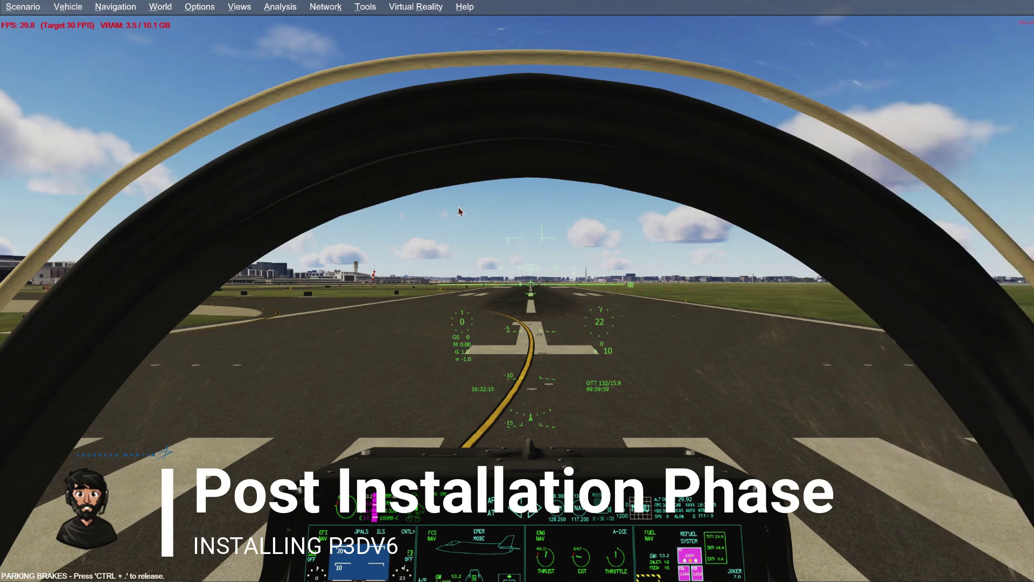
- End the running scenario and close the simulator to return to the desktop
left_click(24, 7)
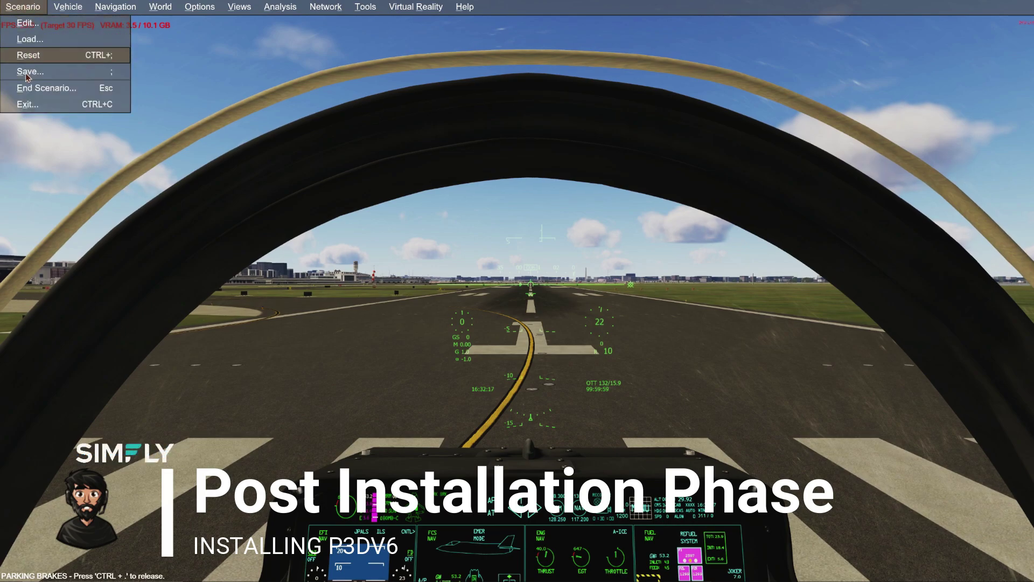
left_click(46, 88)
left_click(501, 359)
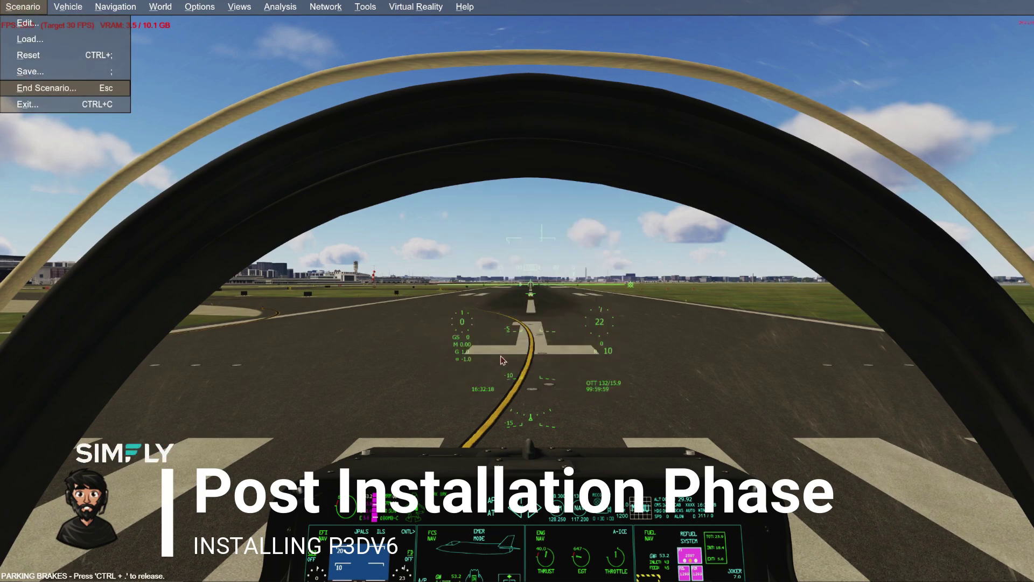
left_click(450, 336)
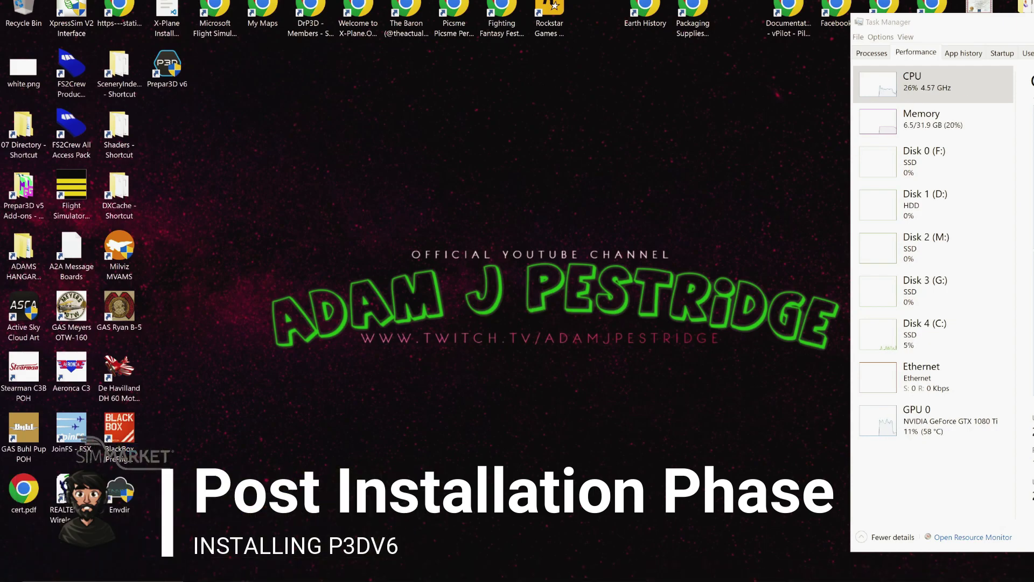
- Run the SimConnect.msi installer from redist\Interface\ESPv1 in the Prepar3D v6 program folder
left_click_drag(0, 96, 352, 26)
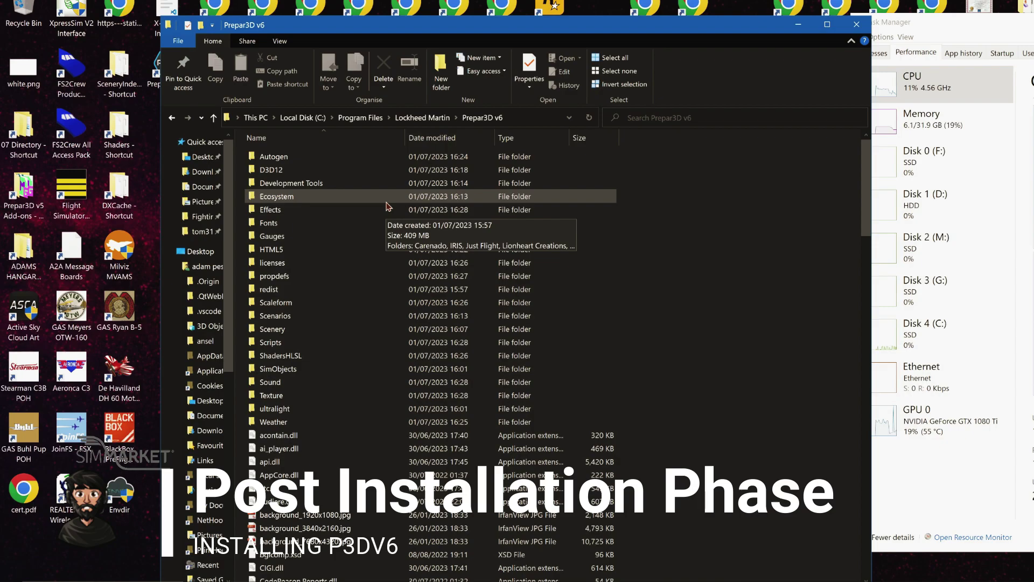
double_click(349, 294)
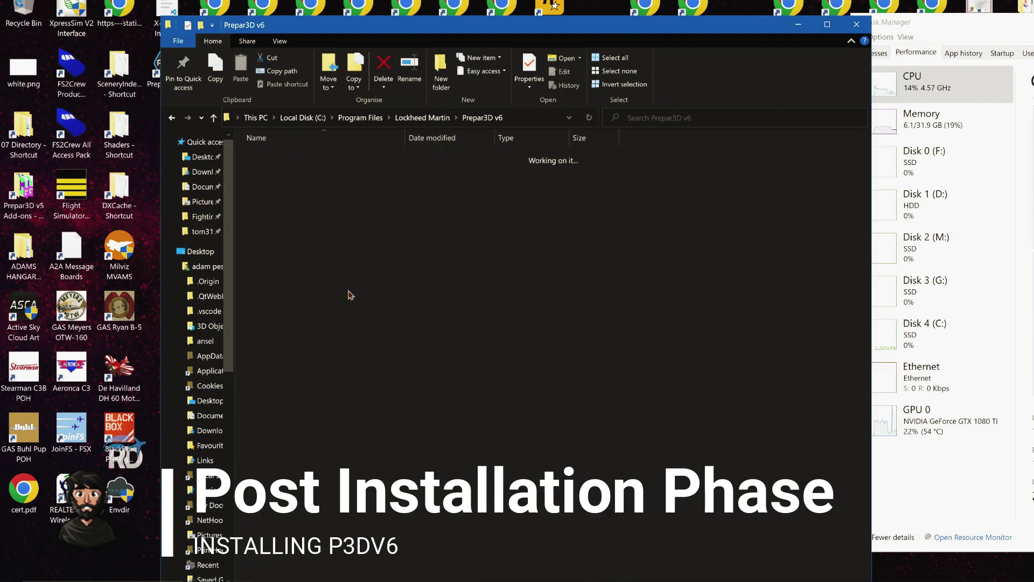
double_click(362, 160)
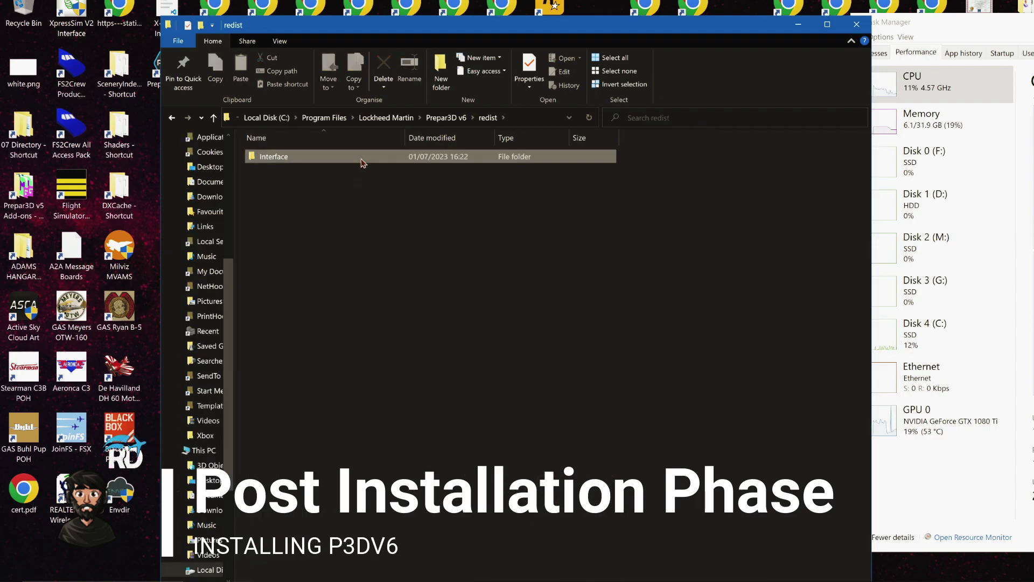
double_click(362, 157)
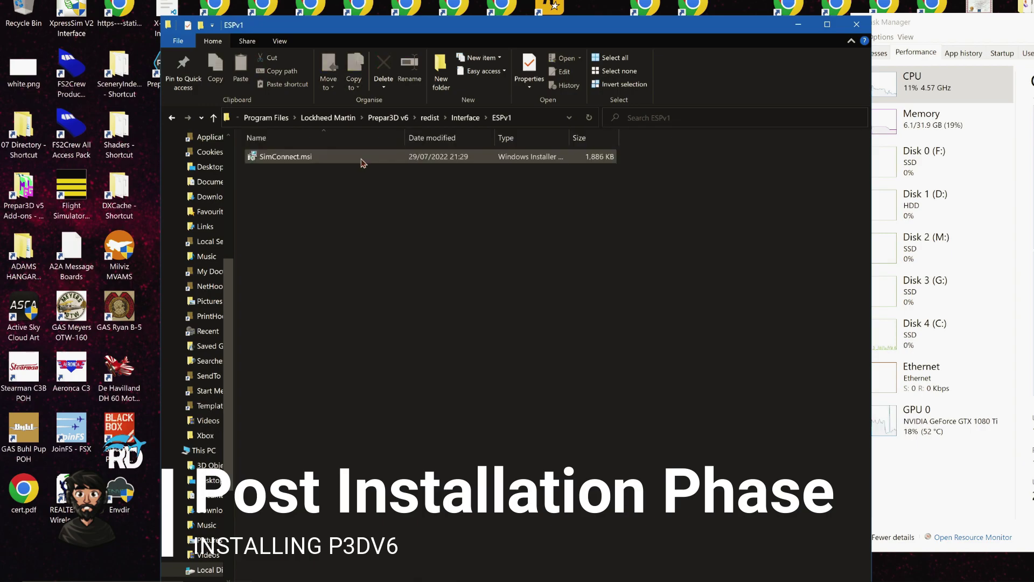
double_click(362, 157)
- Run the SimConnect.msi installer from the Interface\FSX-RTM\retail\lib folder
left_click(465, 118)
double_click(323, 170)
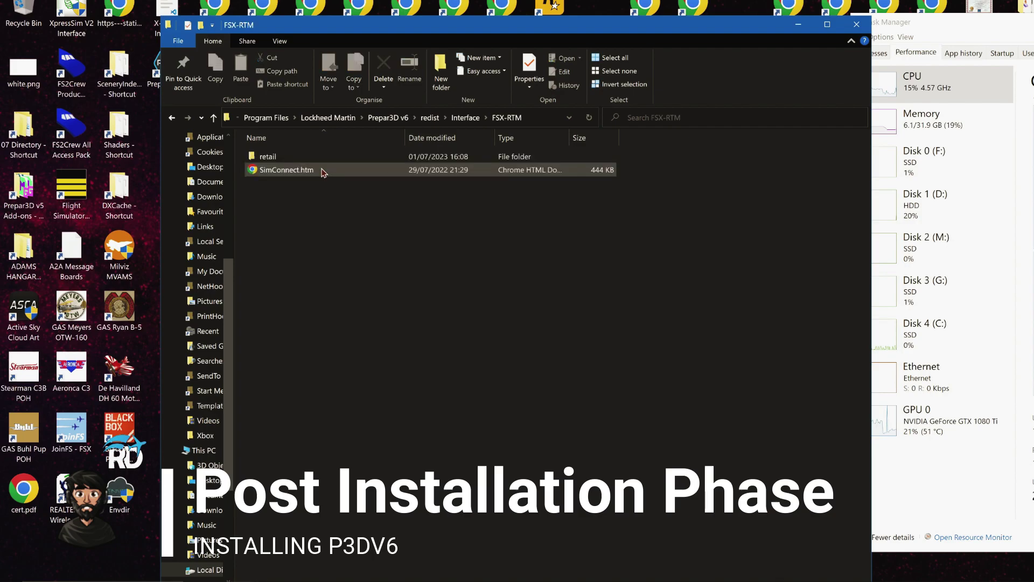
double_click(325, 157)
double_click(325, 170)
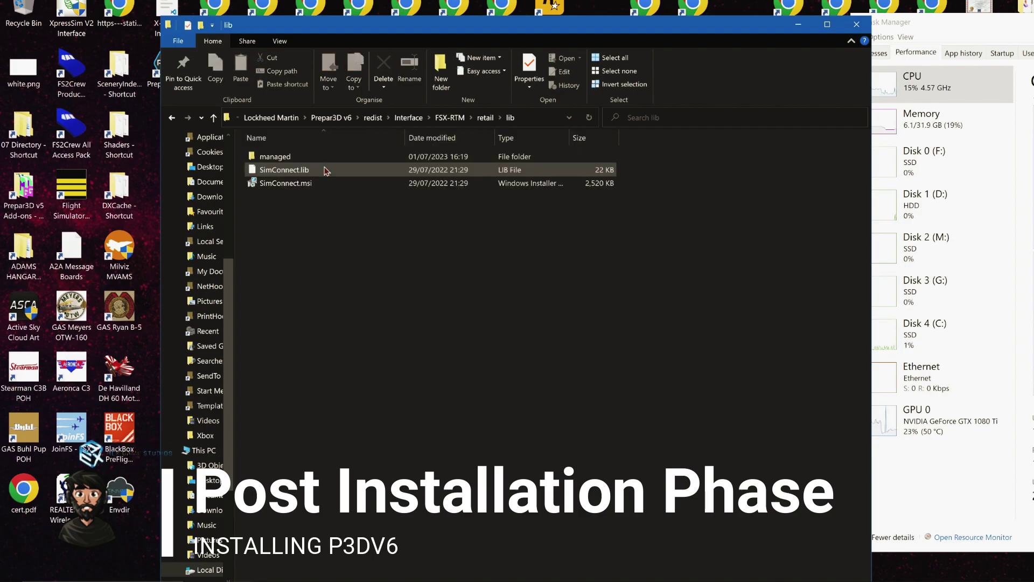
left_click(326, 183)
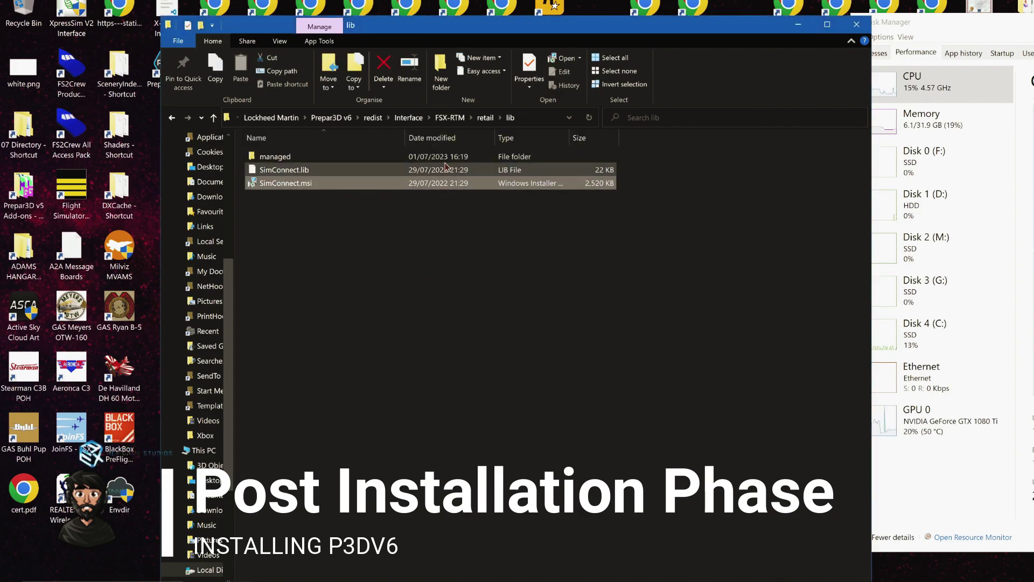
- Run the SimConnect.msi installer from the Interface\FSX-SP1\retail\lib folder
left_click(424, 124)
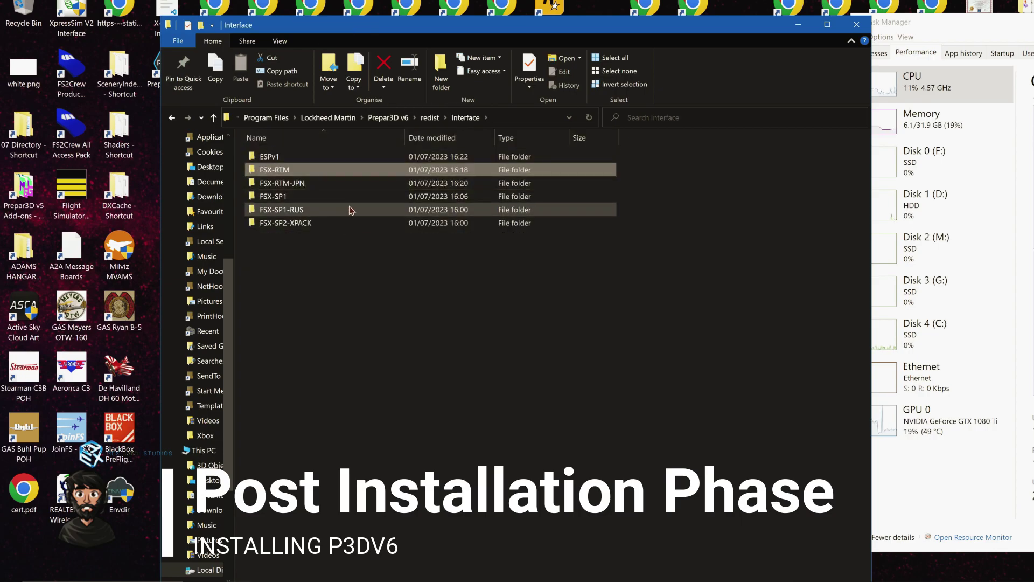
left_click(350, 200)
double_click(350, 201)
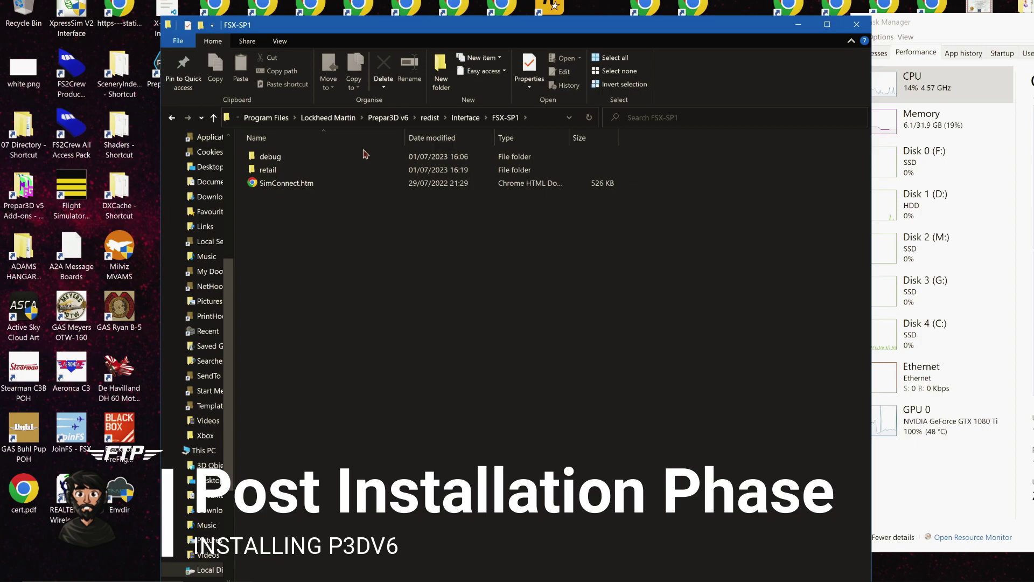
double_click(354, 168)
double_click(354, 170)
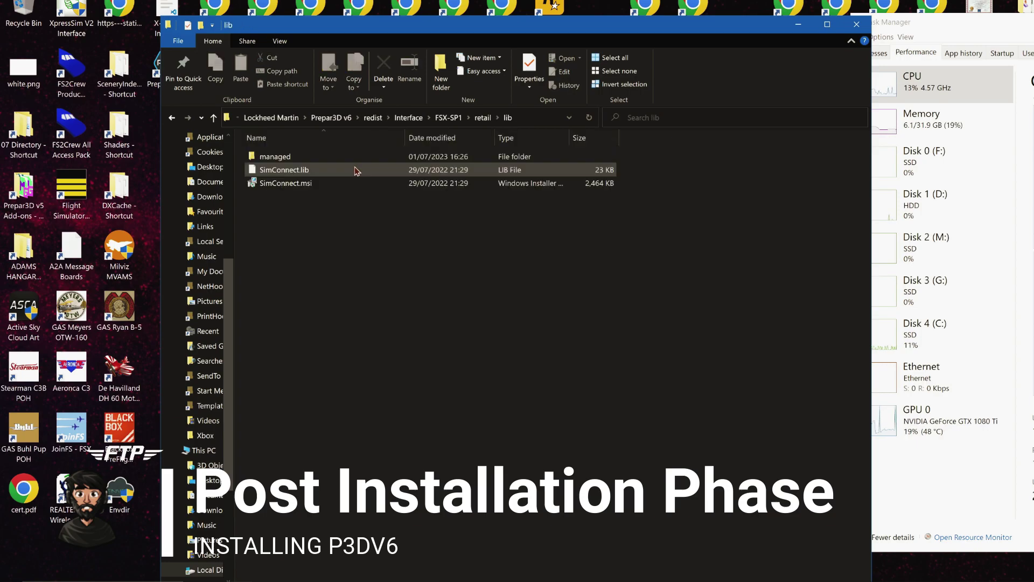
left_click(352, 183)
- Run the SimConnect.msi installer from the Interface\FSX-SP2-XPACK\retail\lib folder and close the file window
key("BackSpace")
key("BackSpace")
key("BackSpace")
double_click(316, 223)
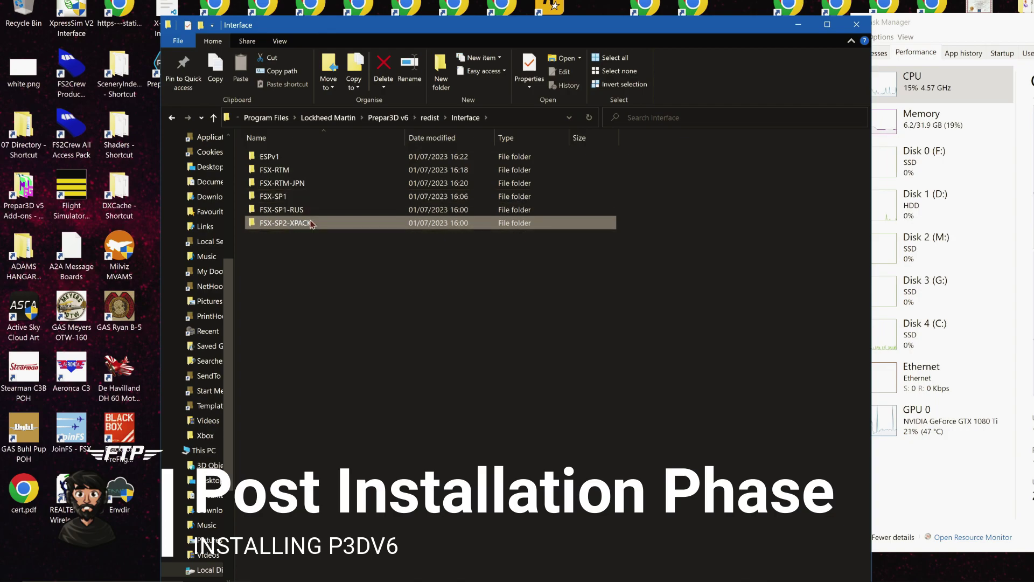
double_click(318, 157)
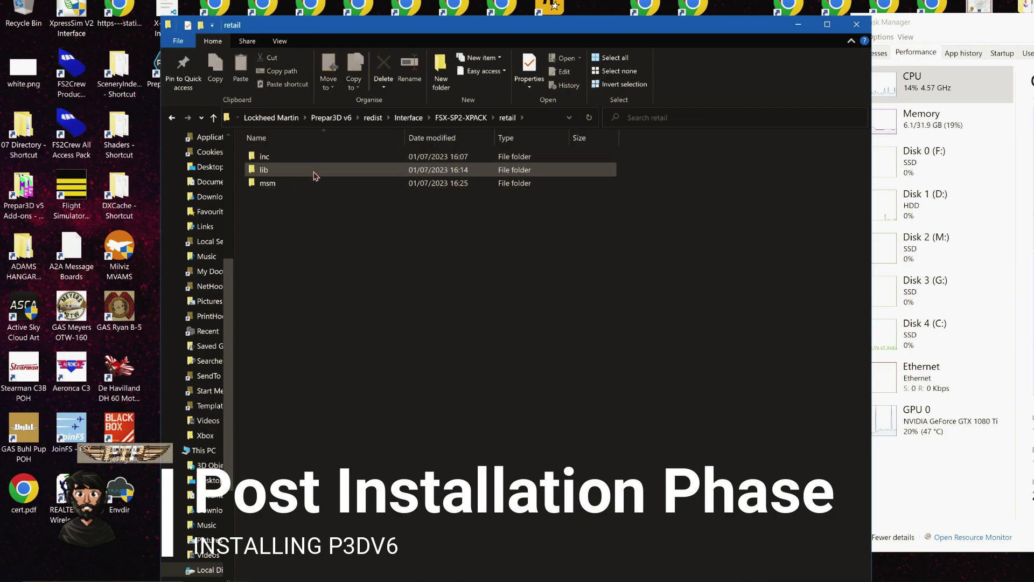
double_click(314, 171)
left_click(285, 183)
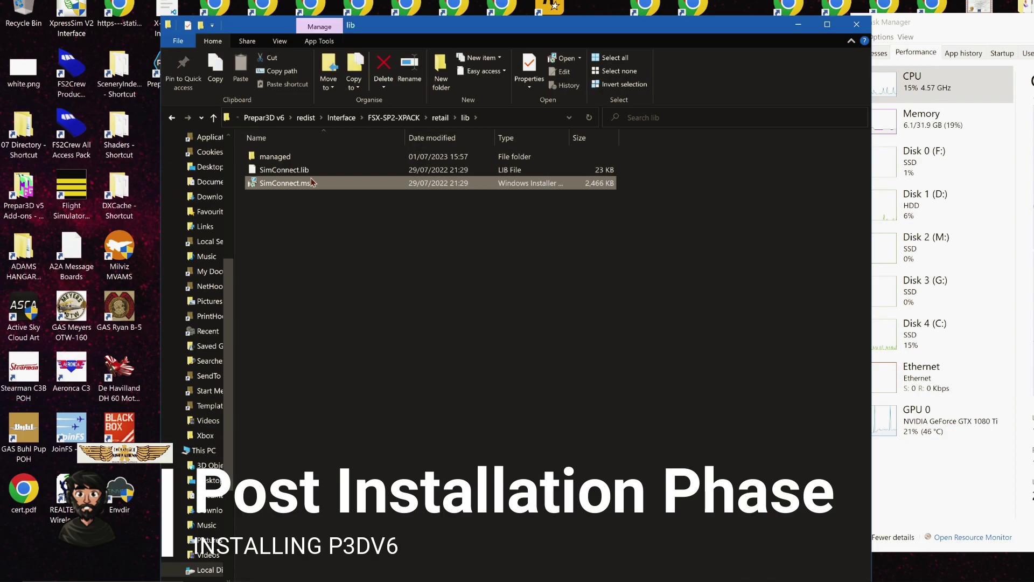
left_click(862, 24)
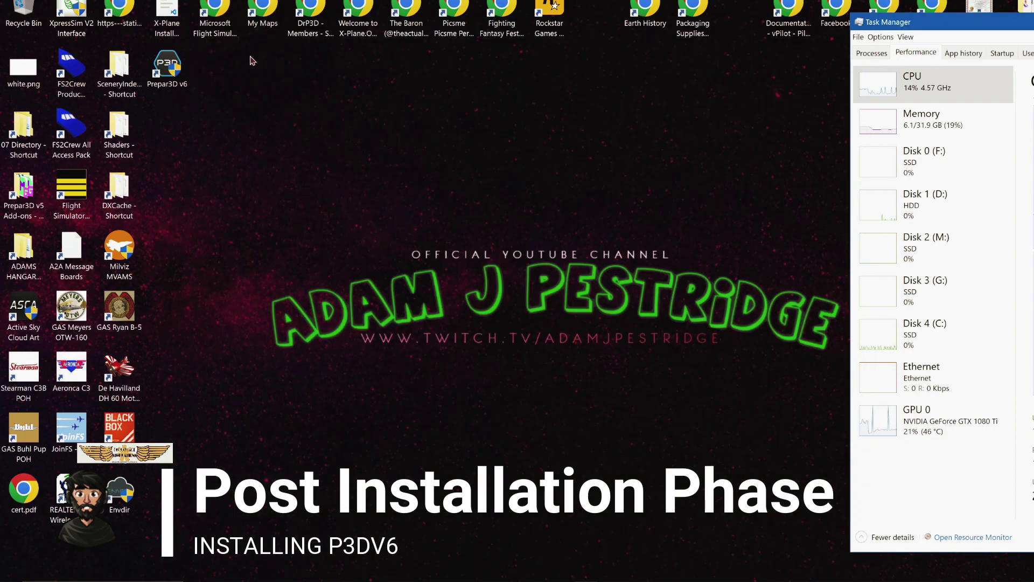
- Launch Prepar3D v6 from the desktop as administrator
right_click(183, 70)
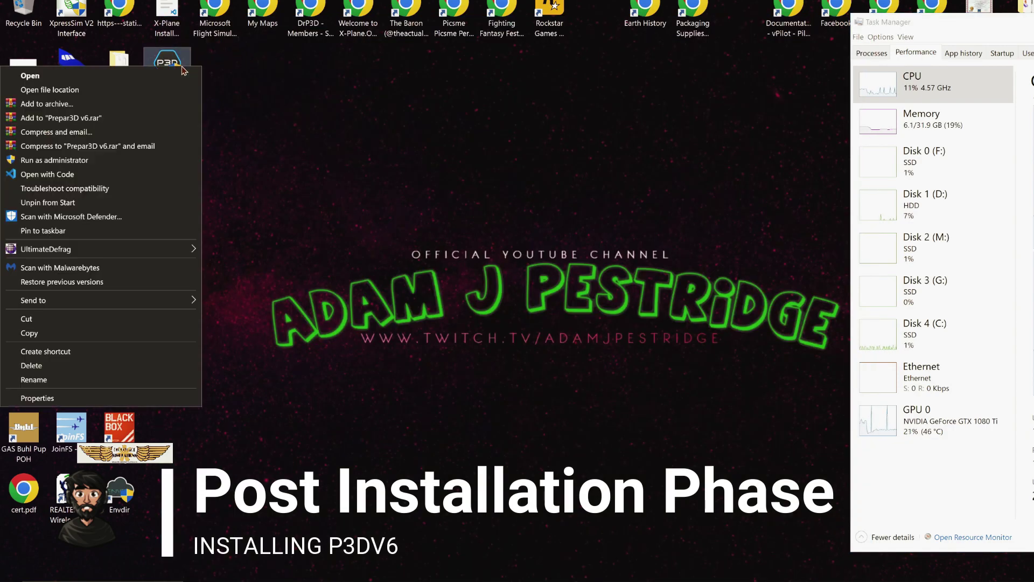
left_click(155, 162)
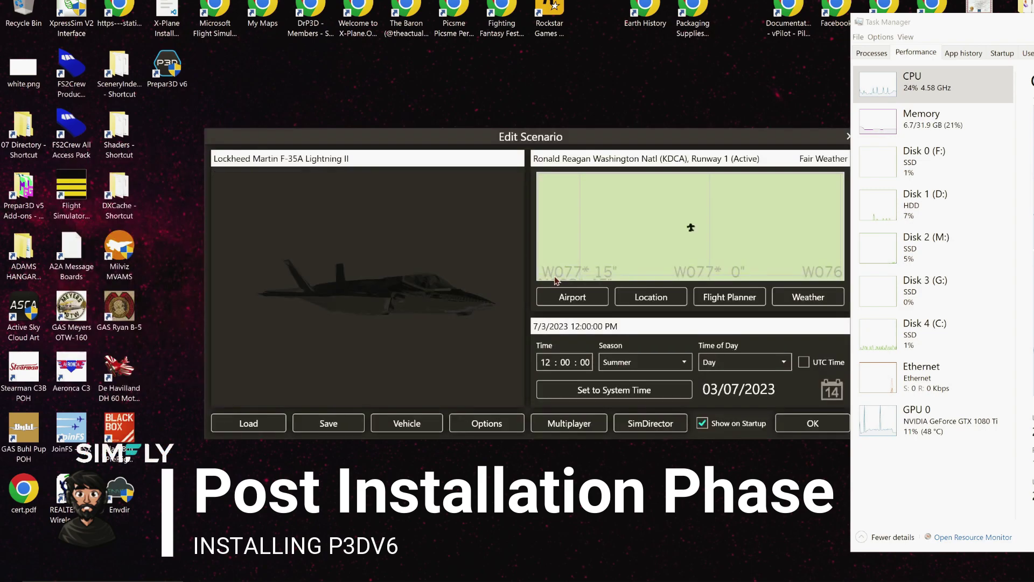
- Enable the Douglas_C-47_Beta_V3.14, A2A, A2A Accu-Feel v2, FSUIPC6, FsDreamTeam Addon Manager and FsDreamTeam Exclude add-ons and save the options
left_click(486, 423)
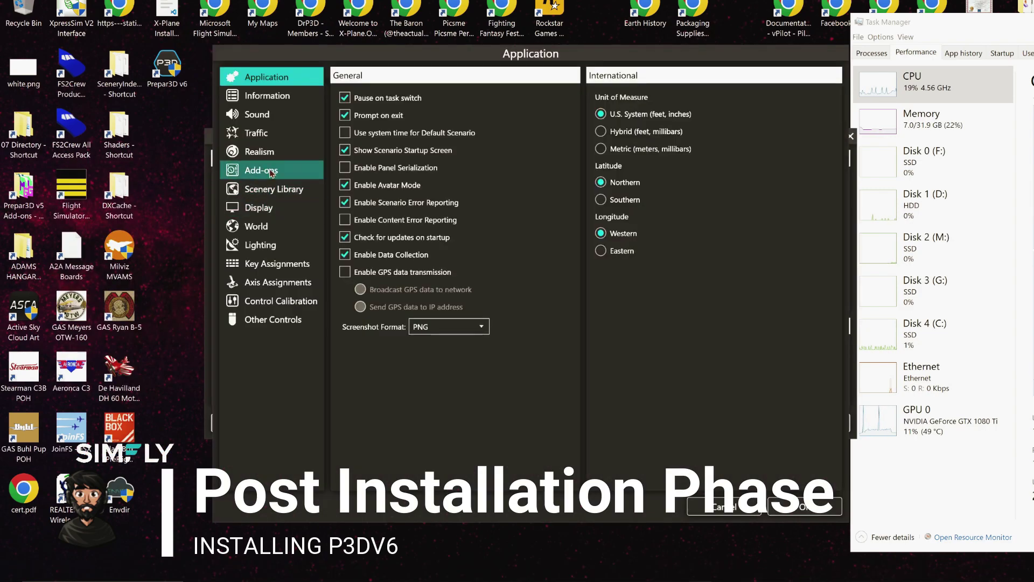
left_click(270, 170)
left_click(347, 120)
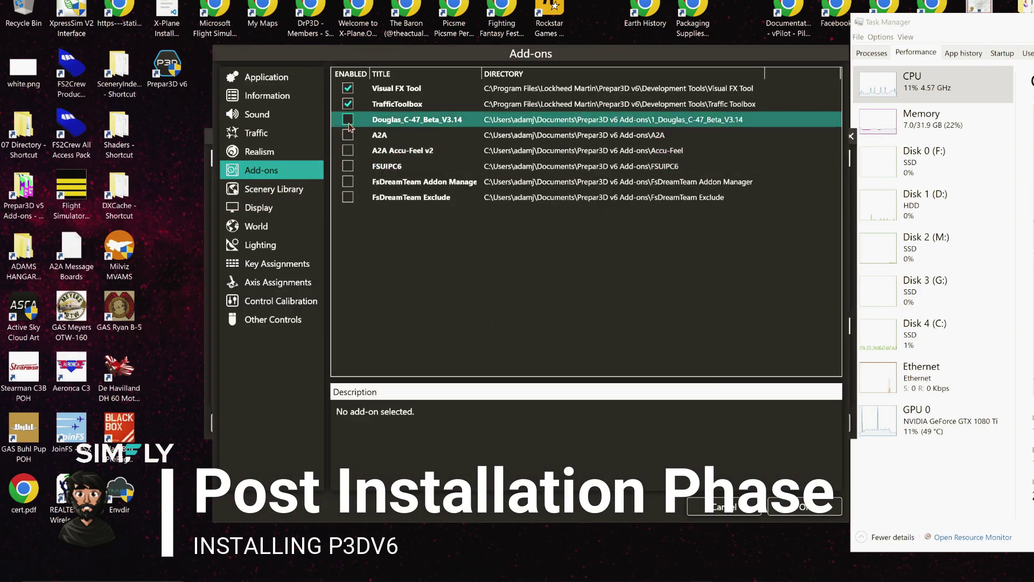
left_click(348, 134)
left_click(349, 154)
left_click(347, 152)
left_click(348, 166)
left_click(347, 181)
left_click(347, 198)
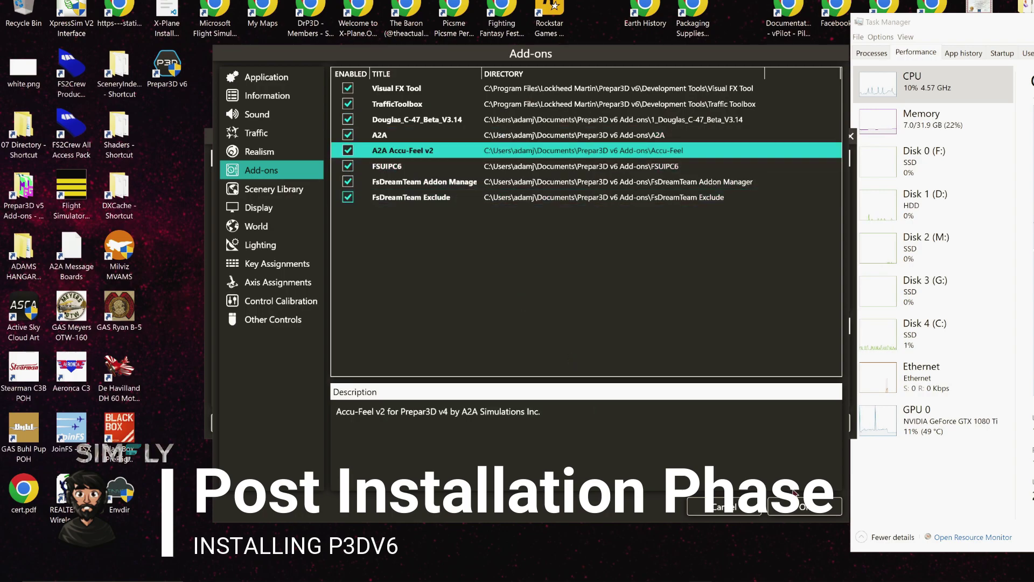
left_click(803, 506)
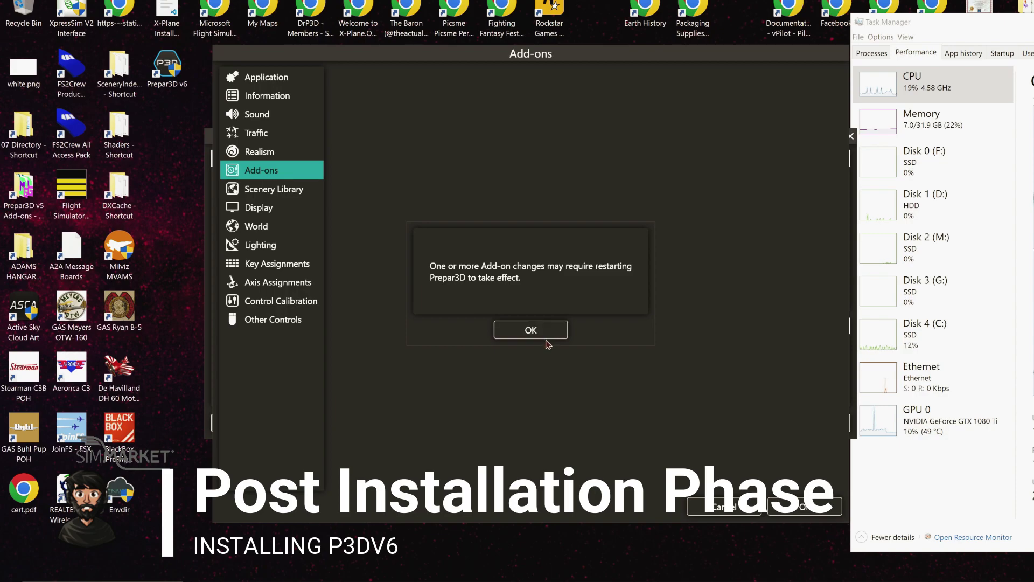
left_click(548, 333)
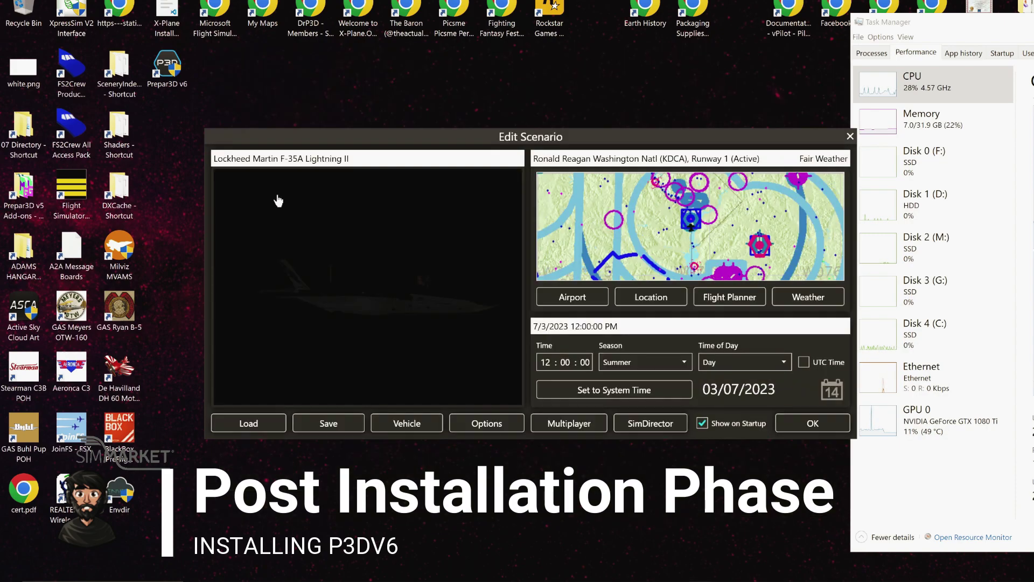
- Disable the Bathymetry area in the Scenery Library and save the options
left_click(455, 427)
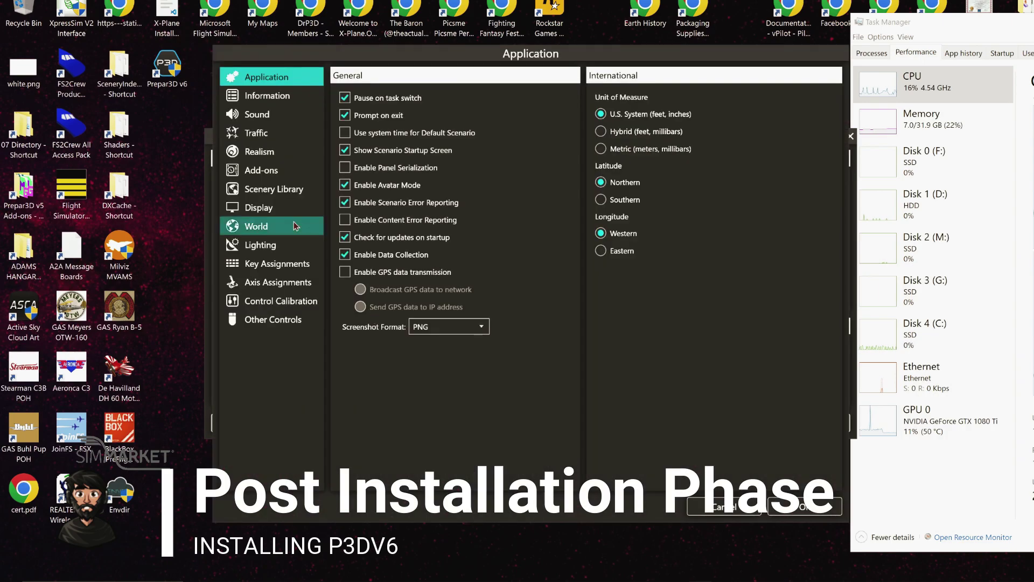
left_click(274, 189)
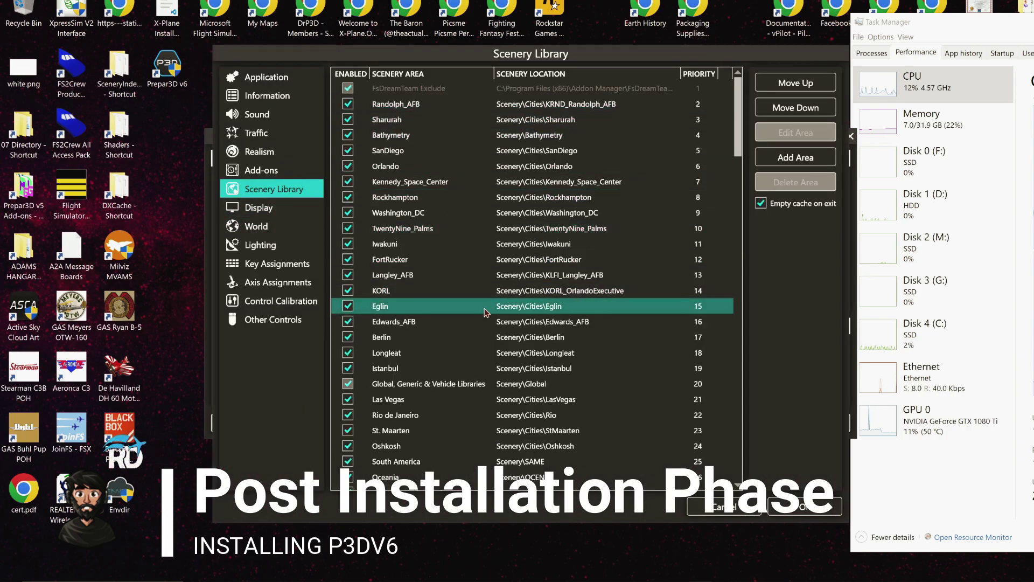
scroll(498, 384, "down", 20)
scroll(498, 384, "down", 12)
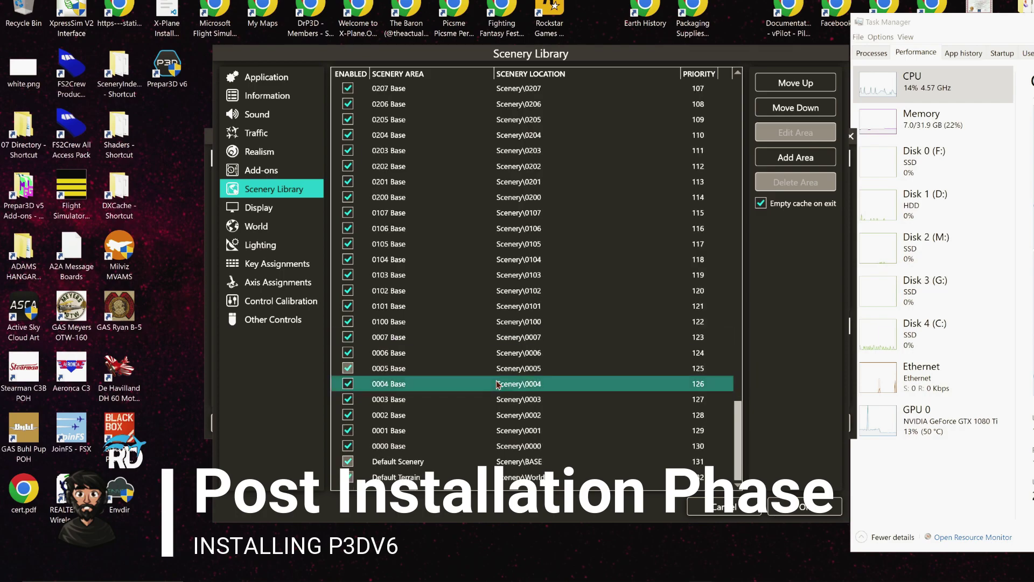
scroll(498, 384, "up", 20)
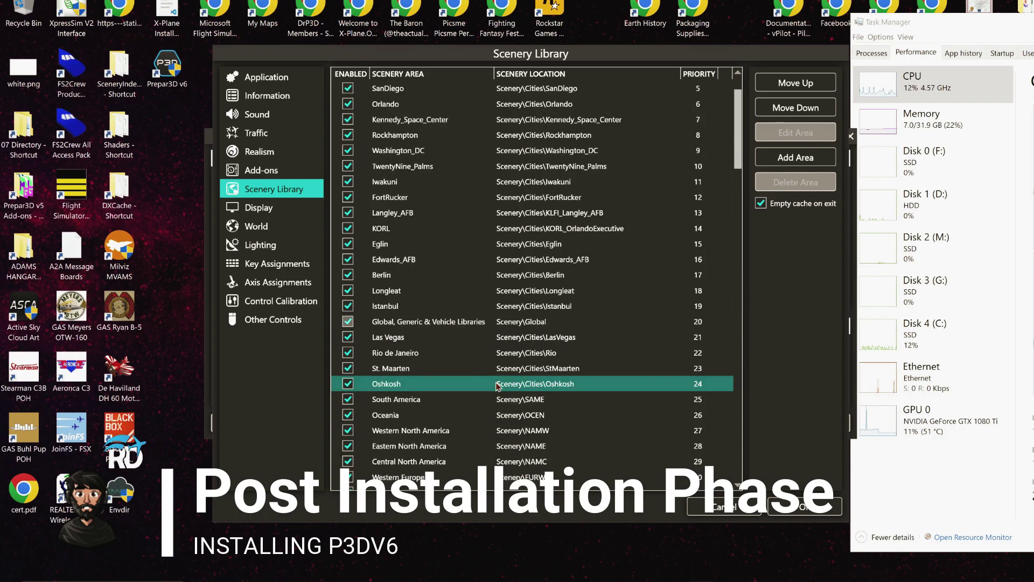
left_click(348, 135)
left_click(348, 136)
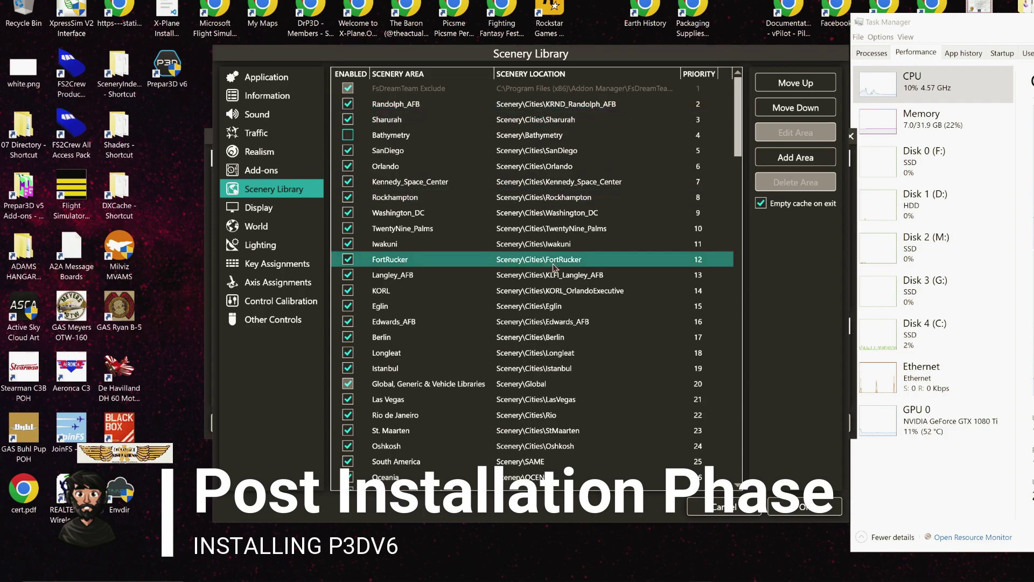
left_click(805, 506)
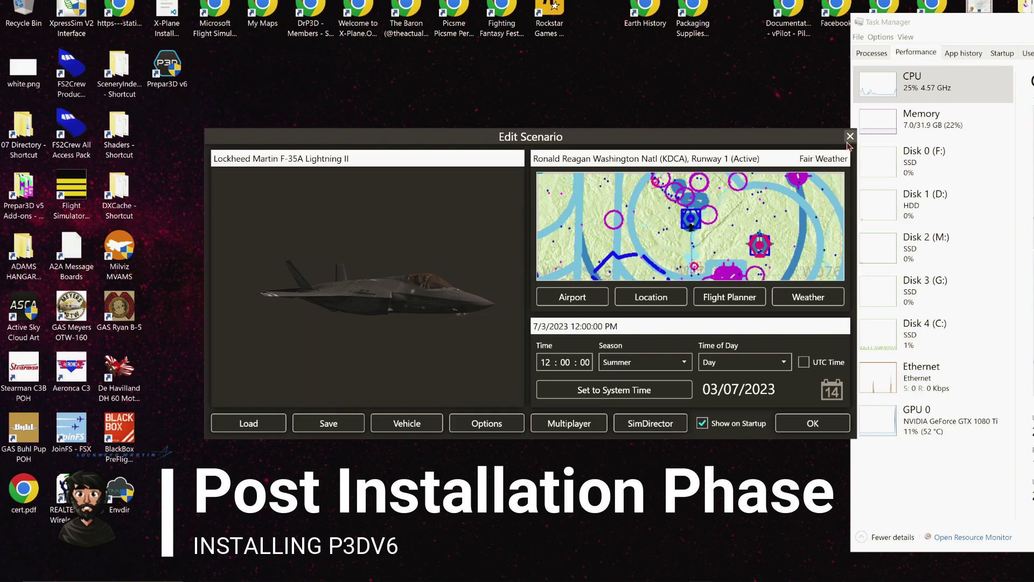
- Exit Prepar3D and delete the Prepar3D v6 shortcut from the desktop
left_click(850, 137)
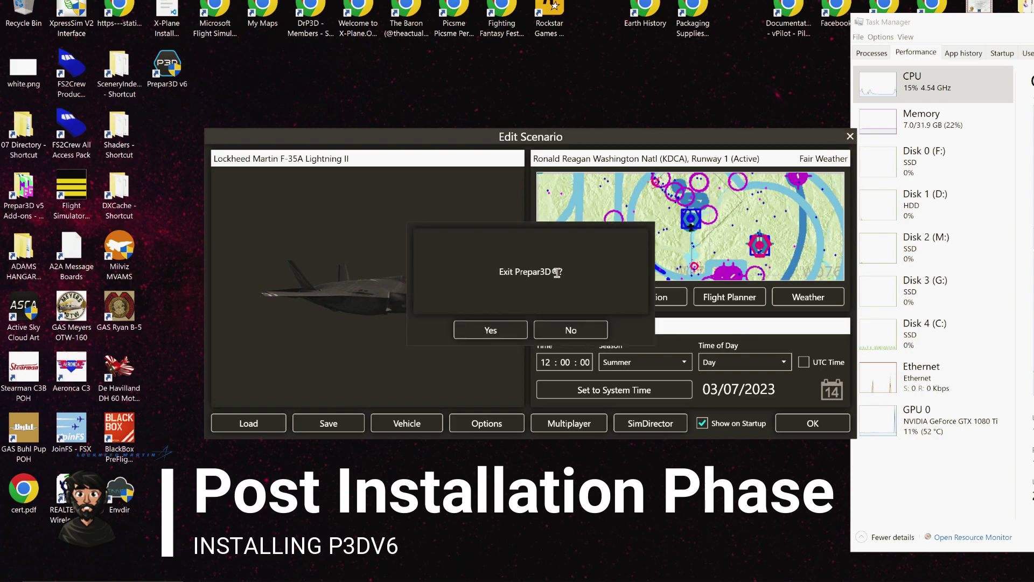
left_click(487, 327)
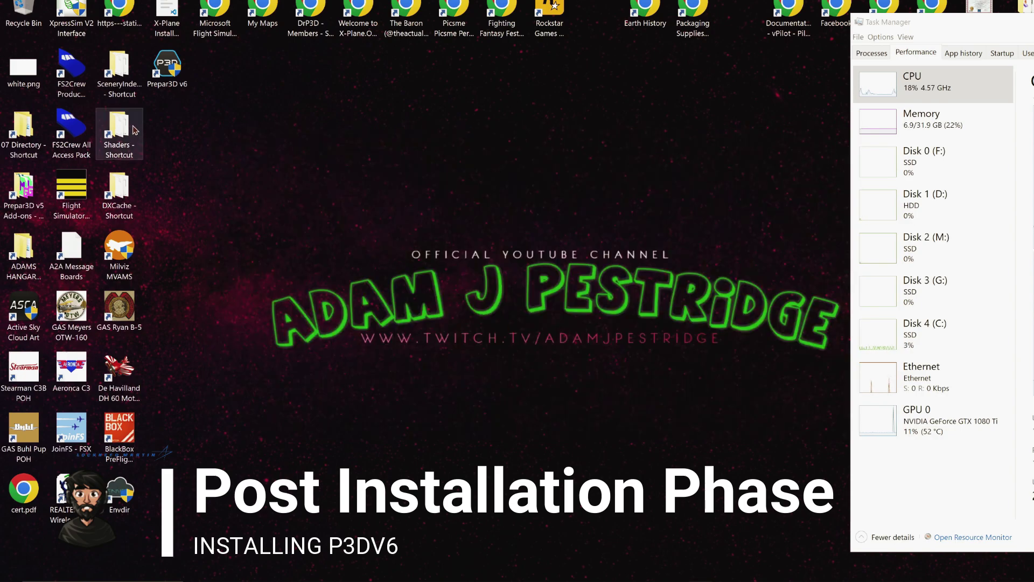
left_click(171, 70)
key("Delete")
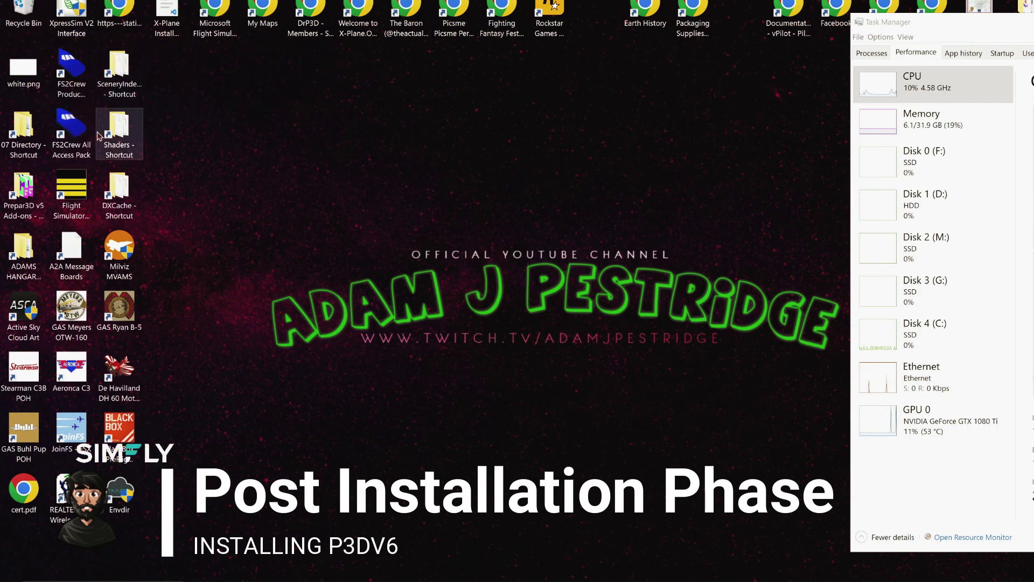
- Delete all files in the ProgramData\Lockheed Martin\Prepar3D v6\SceneryIndexes_x64 folder and close the file window
left_click(119, 70)
key("Return")
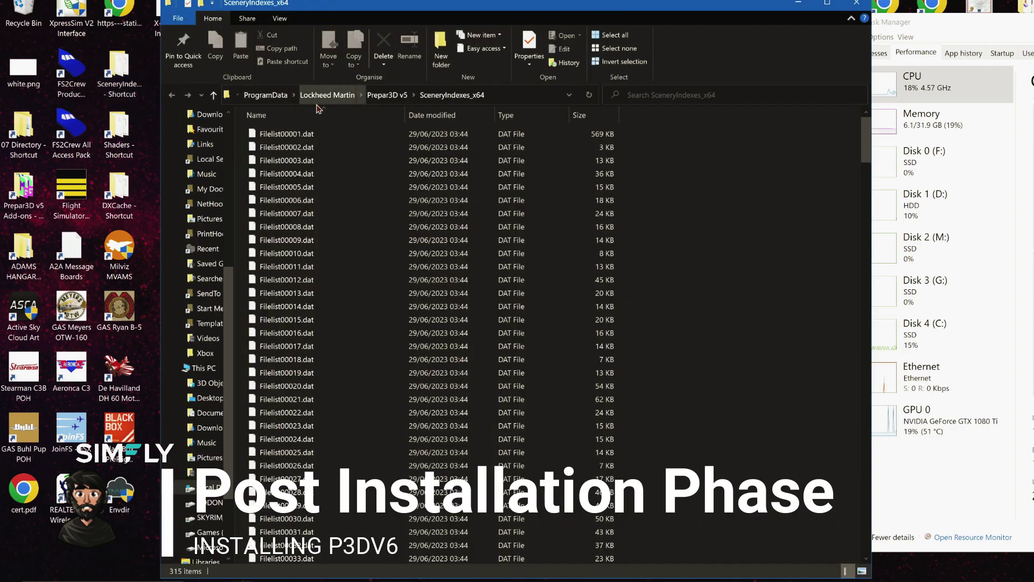
left_click(353, 97)
double_click(317, 175)
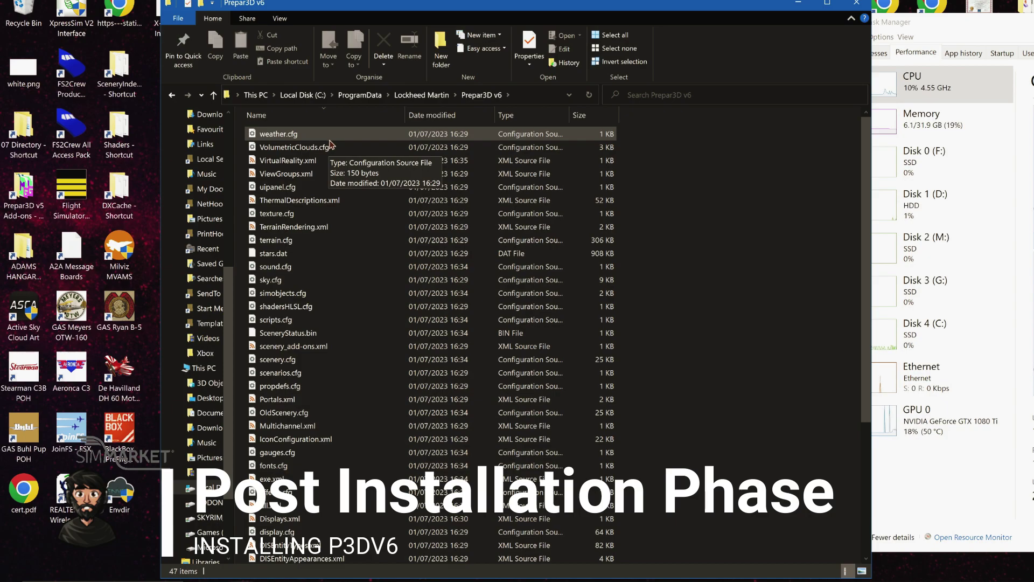
left_click(315, 116)
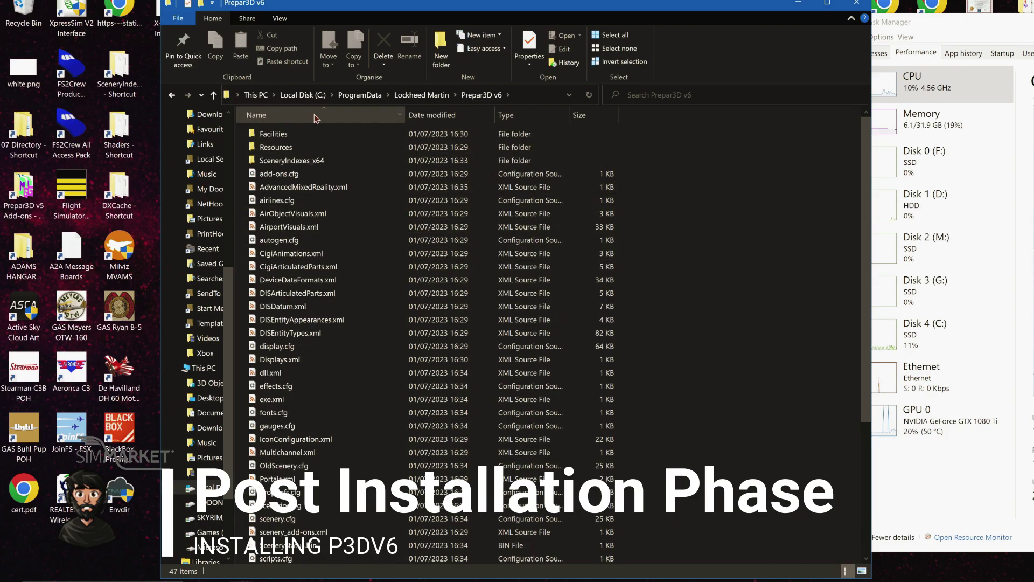
double_click(305, 160)
left_click(305, 160)
key("ctrl+a")
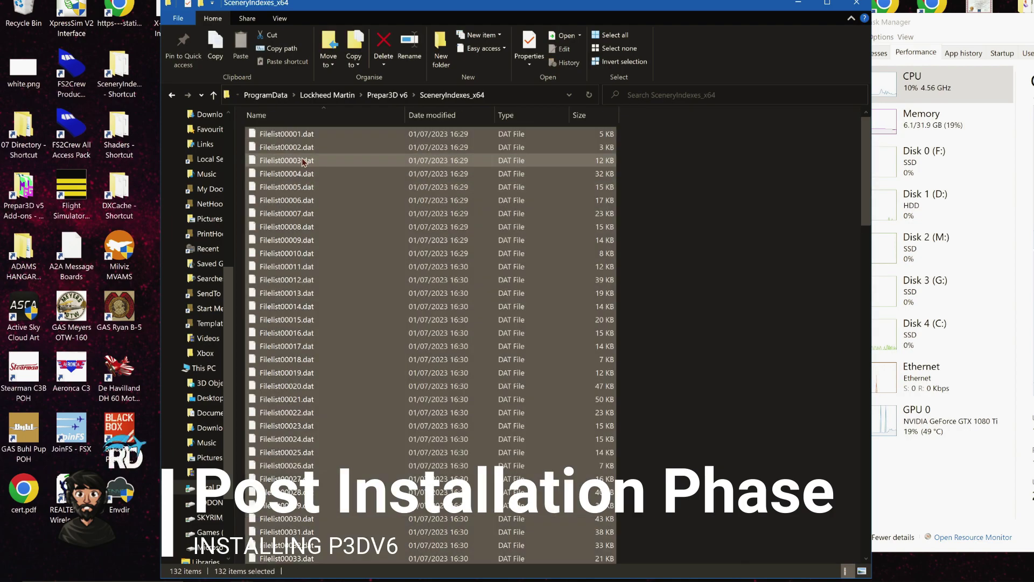
key("Delete")
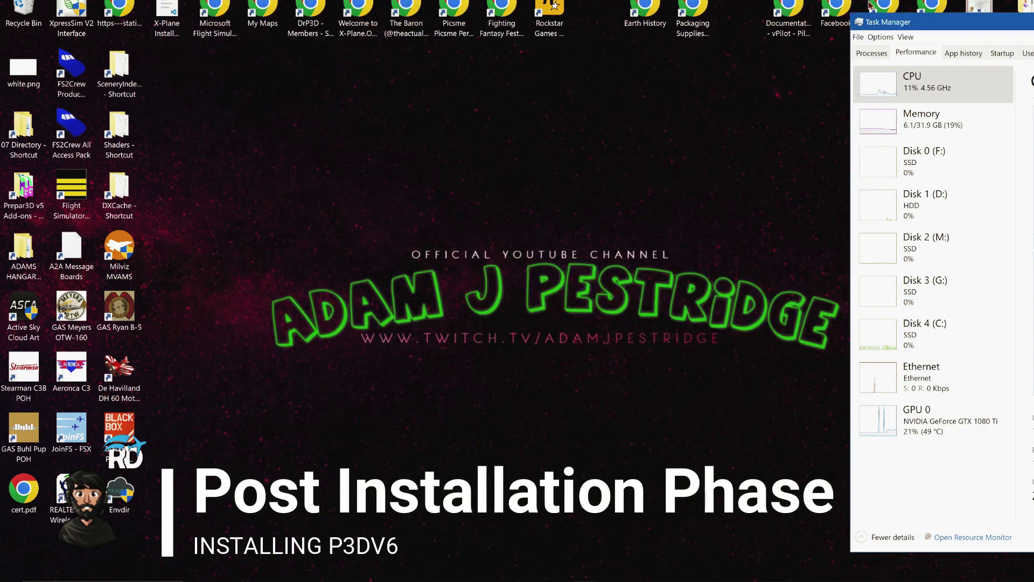
left_click(856, 3)
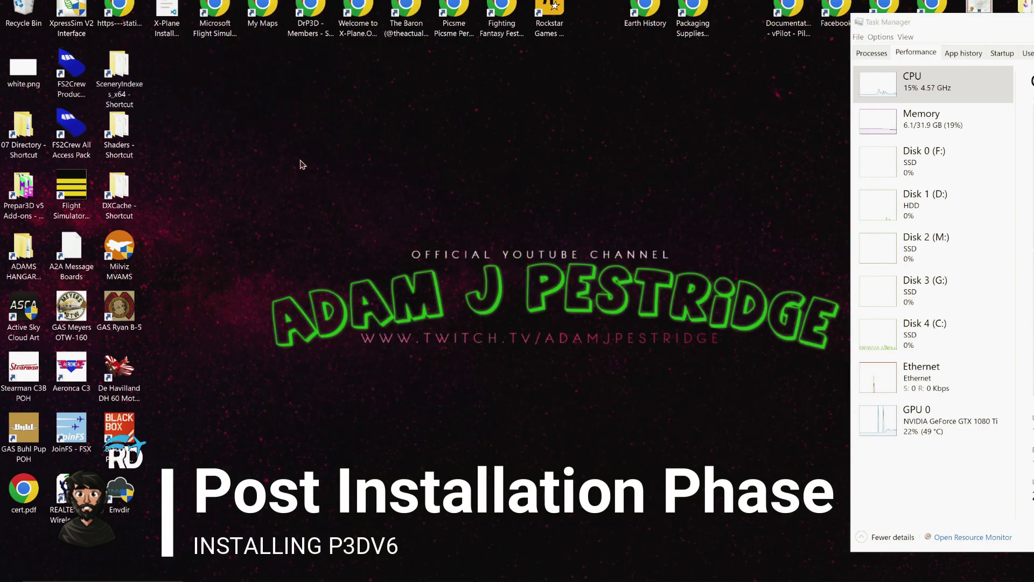
- Examine the shader cache files in the AppData\Local\Lockheed Martin\Prepar3D v6\Shaders folder and close the file window
double_click(116, 132)
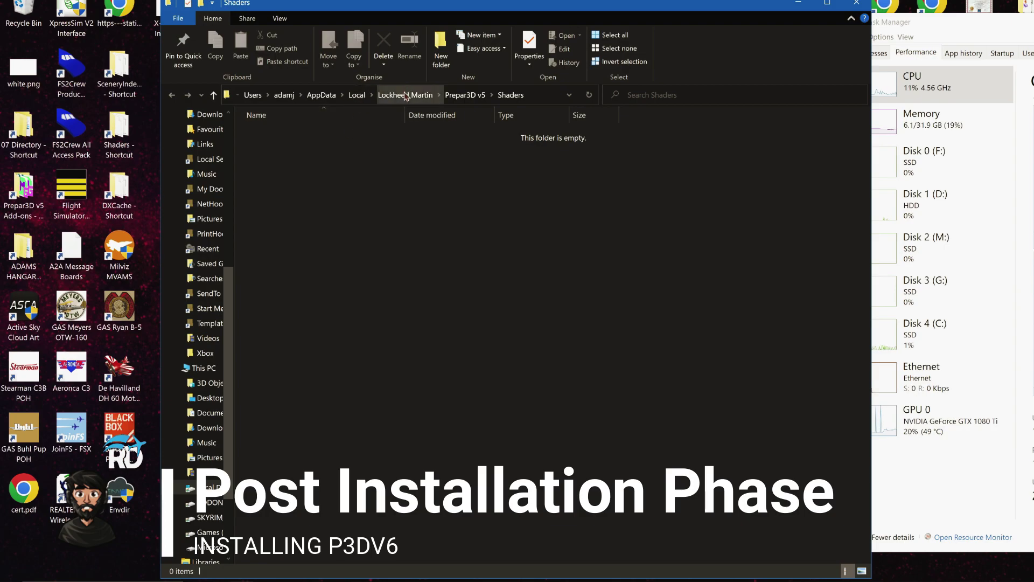
left_click(408, 95)
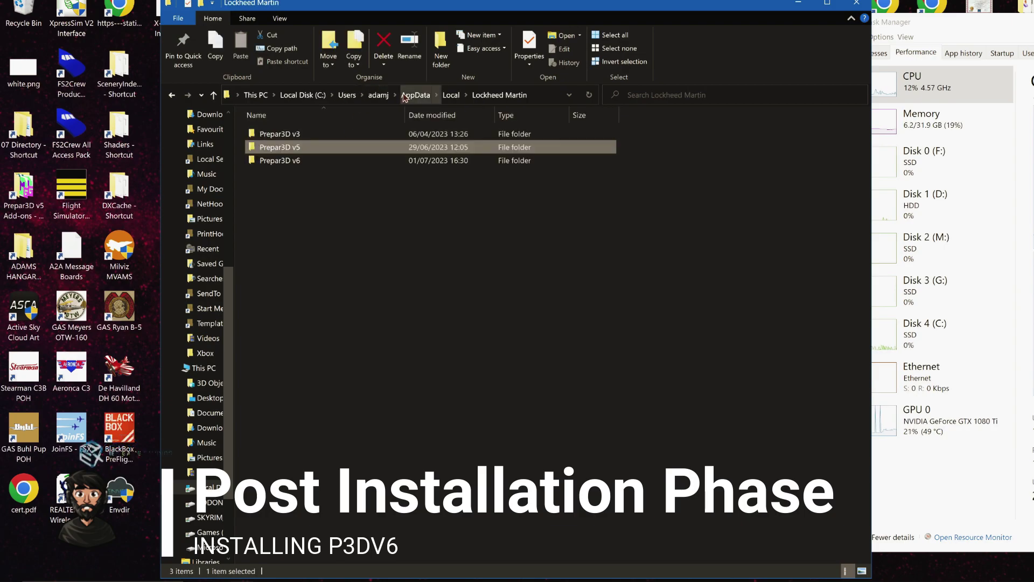
double_click(335, 160)
double_click(339, 147)
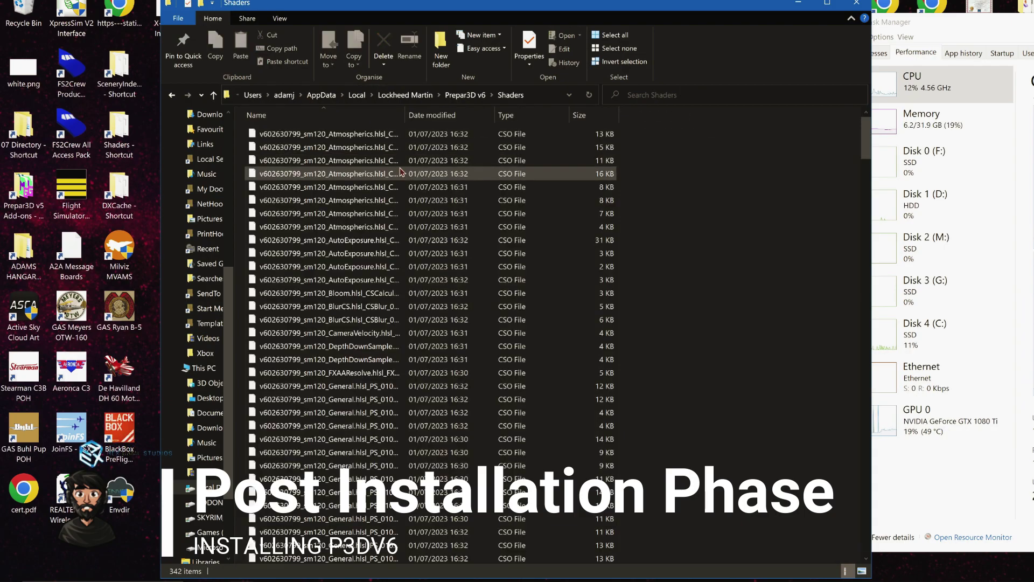
left_click(399, 190)
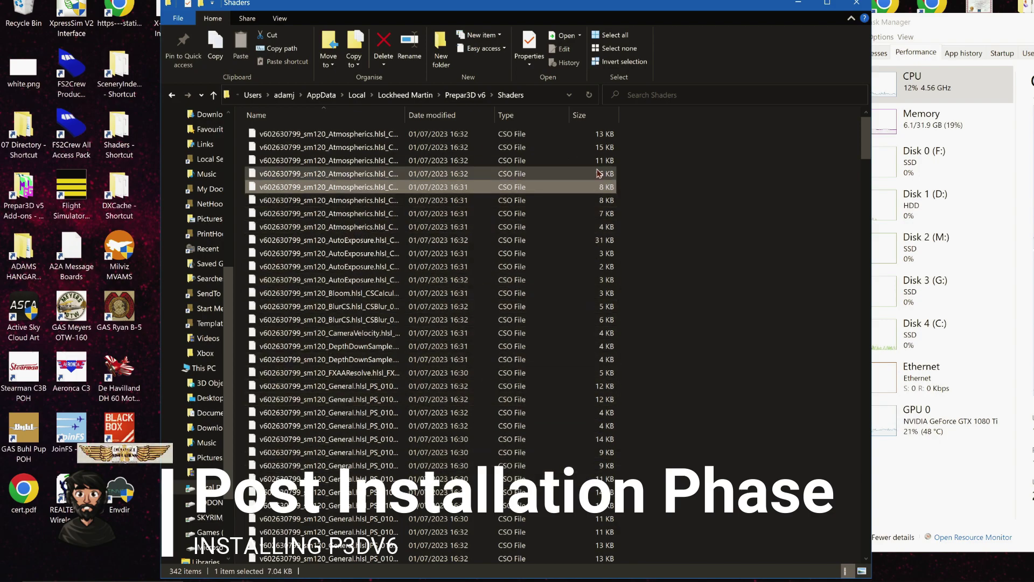
left_click(857, 3)
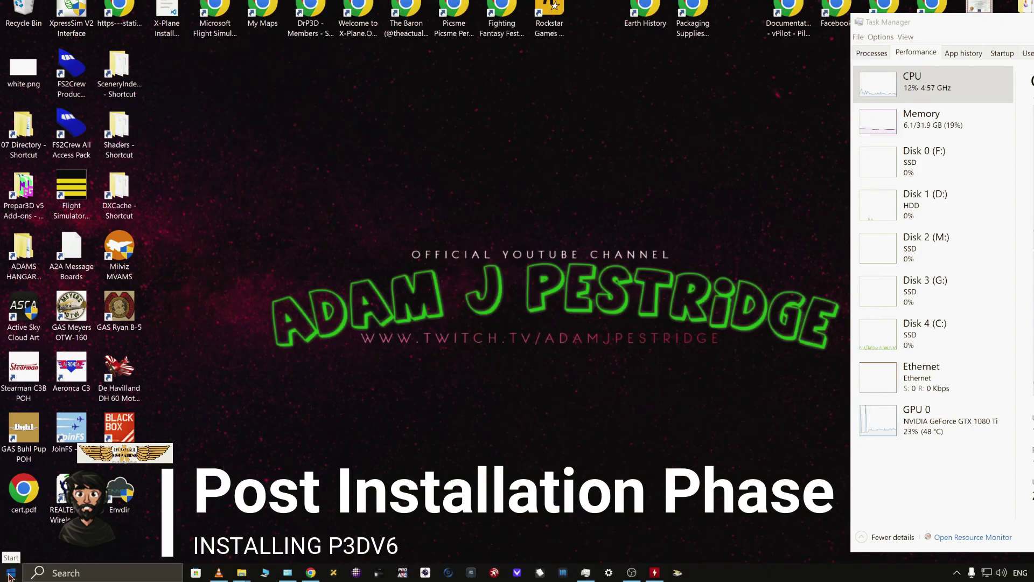
- Launch Prepar3D v6 from the Start menu as administrator
left_click(11, 573)
right_click(51, 496)
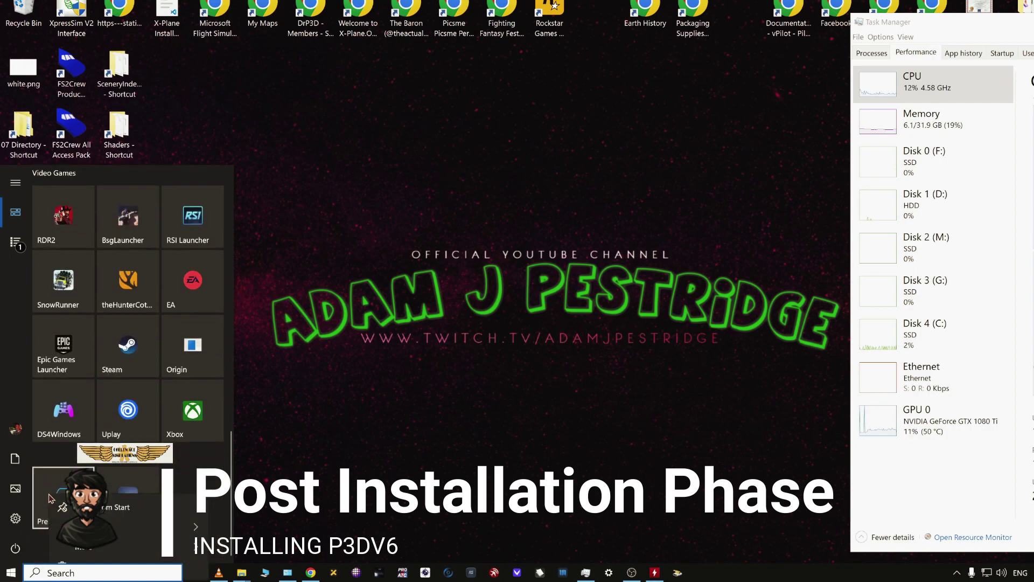
mouse_move(137, 555)
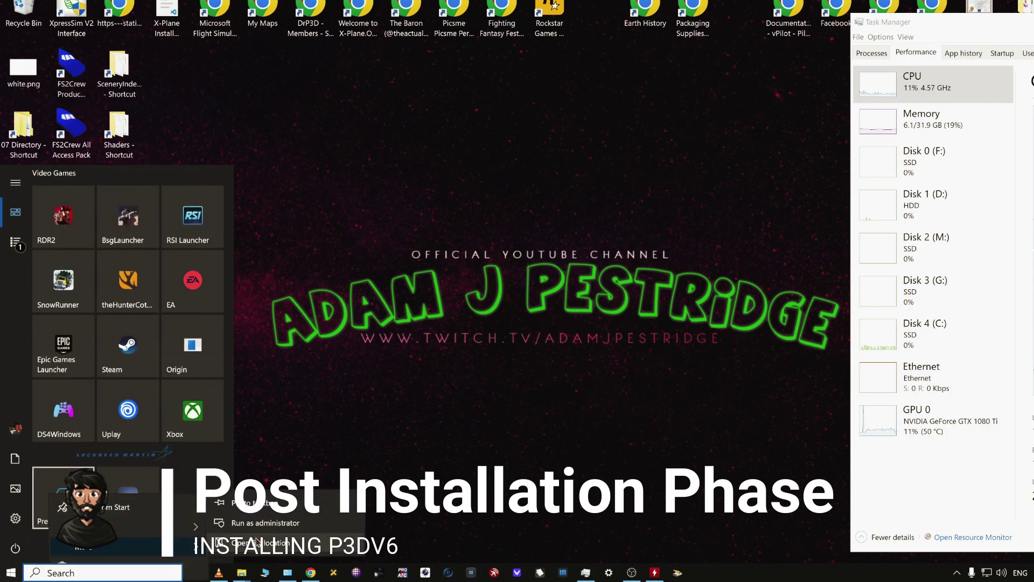
left_click(259, 530)
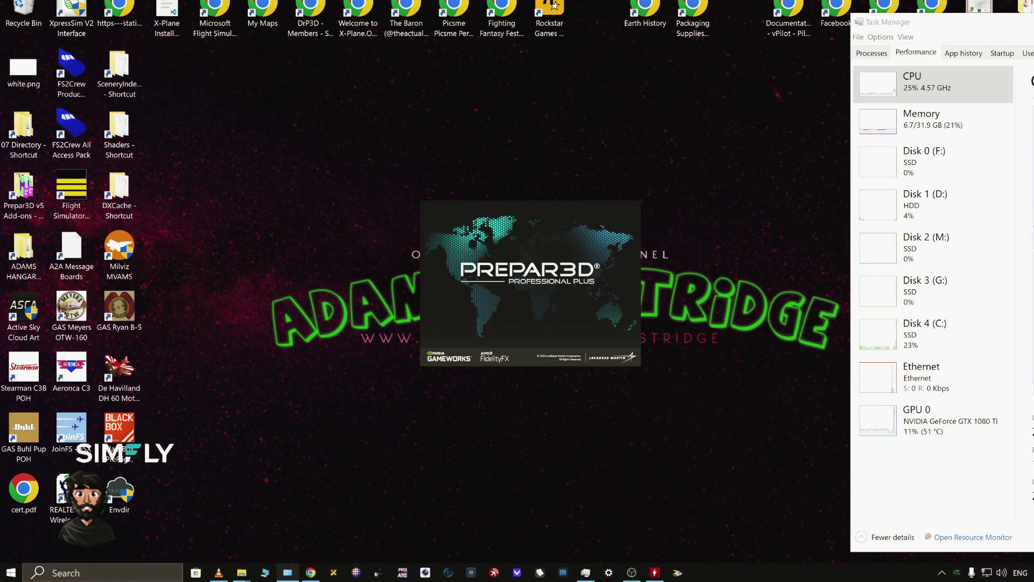
- Switch to Programs and Features, reload the list of installed programs and find the Prepar3D v6 entries
left_click(295, 576)
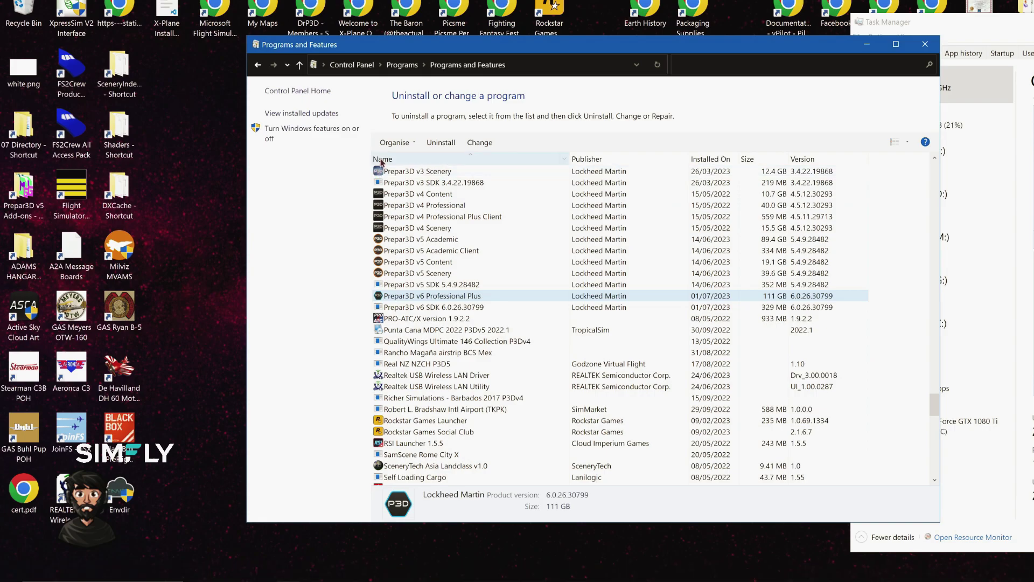
left_click(414, 70)
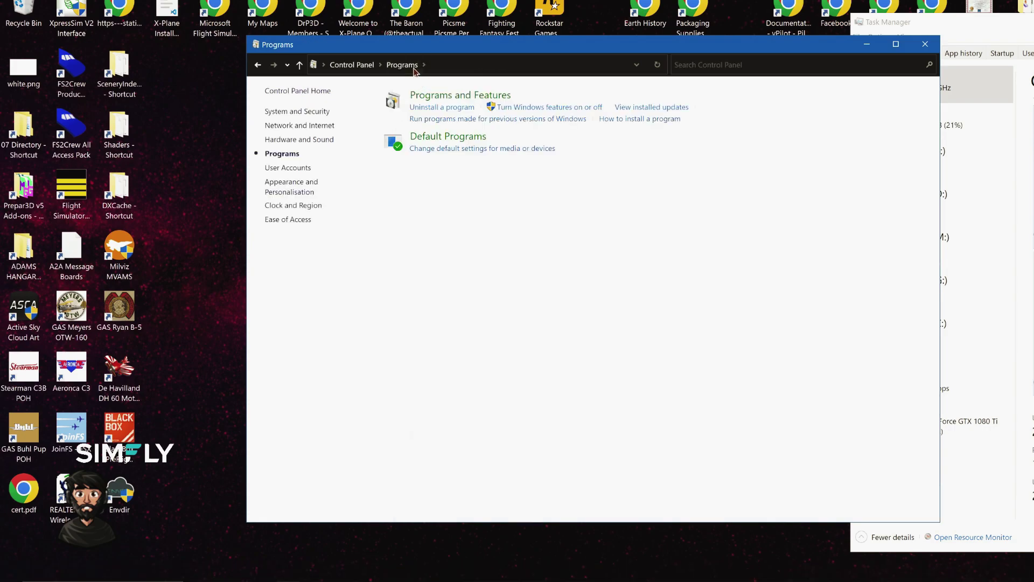
left_click(440, 108)
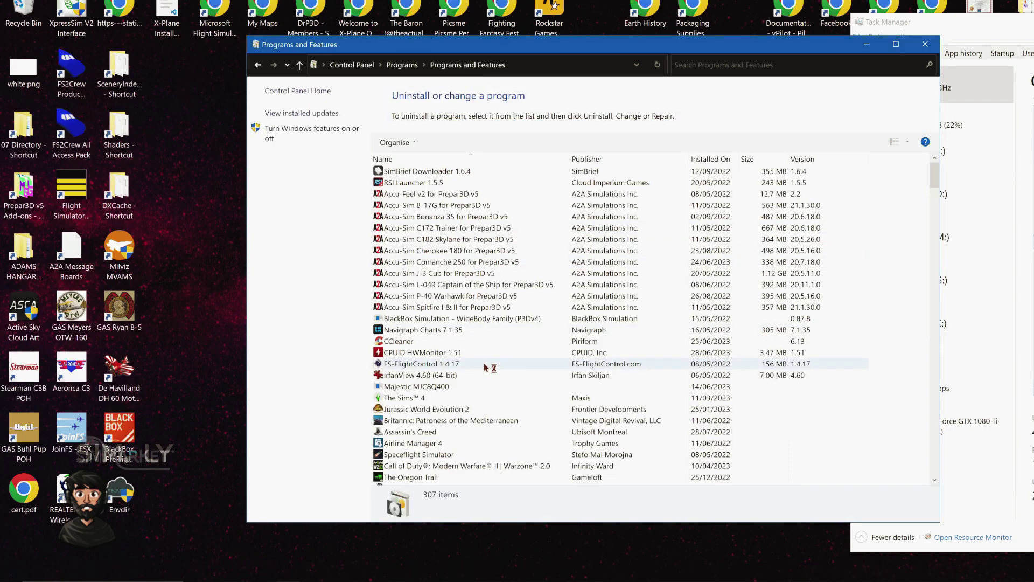
scroll(486, 400, "down", 20)
scroll(487, 400, "down", 20)
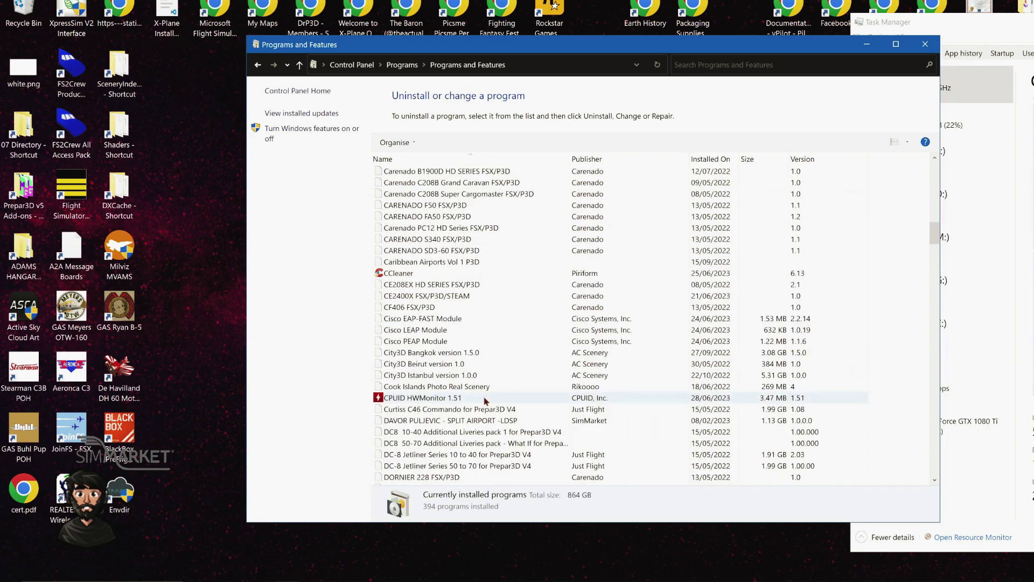
scroll(486, 401, "down", 20)
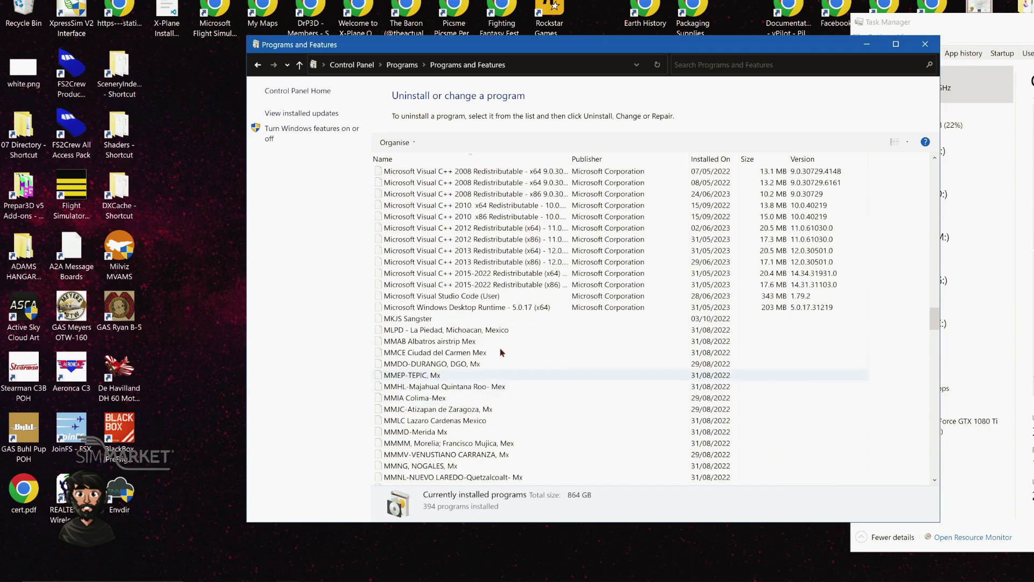
scroll(474, 373, "down", 15)
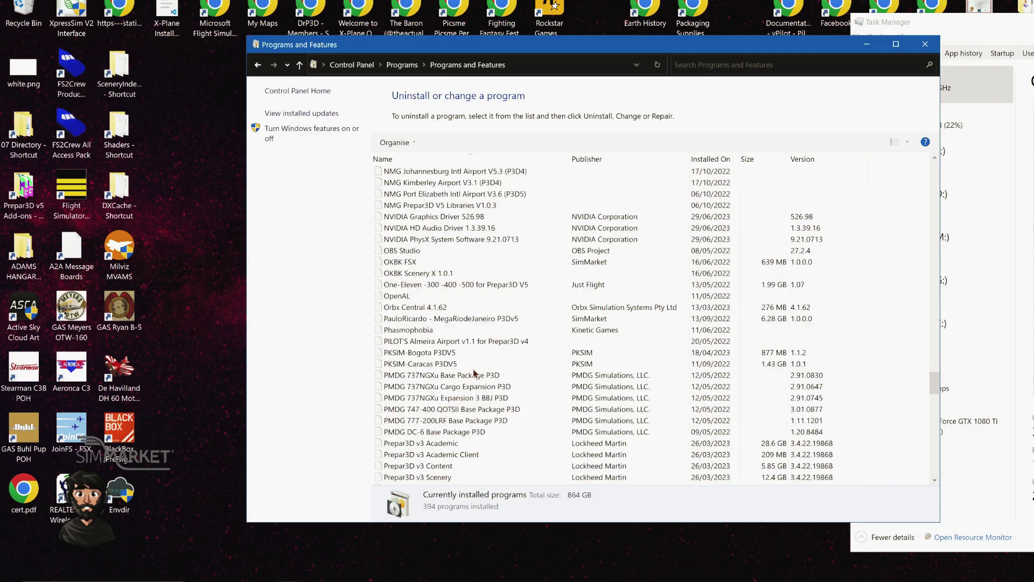
scroll(476, 371, "down", 5)
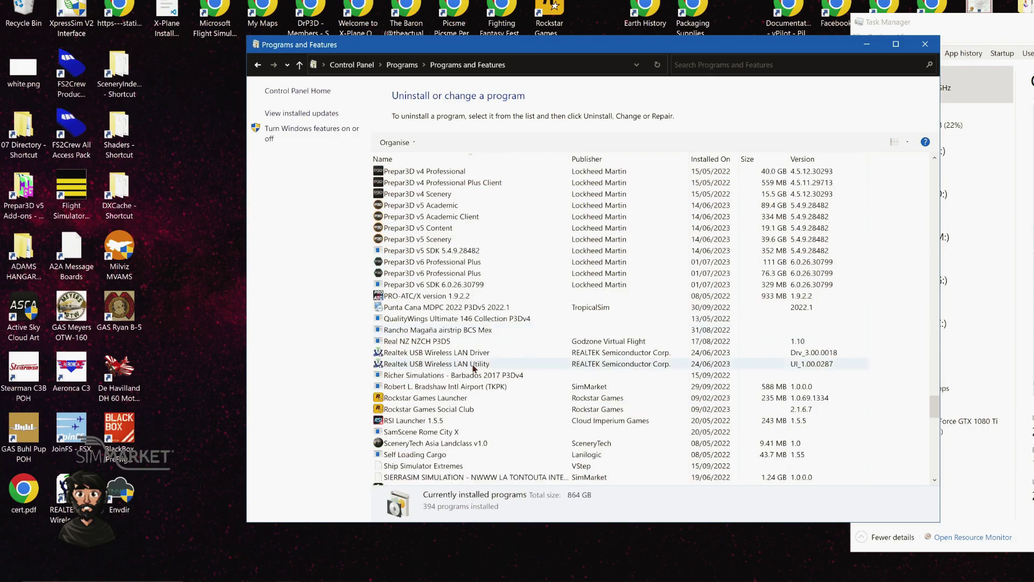
- Open the Modify Setup dialog for the 111 GB Prepar3D v6 Professional Plus entry, view its repair and uninstall options, and close it
left_click(444, 263)
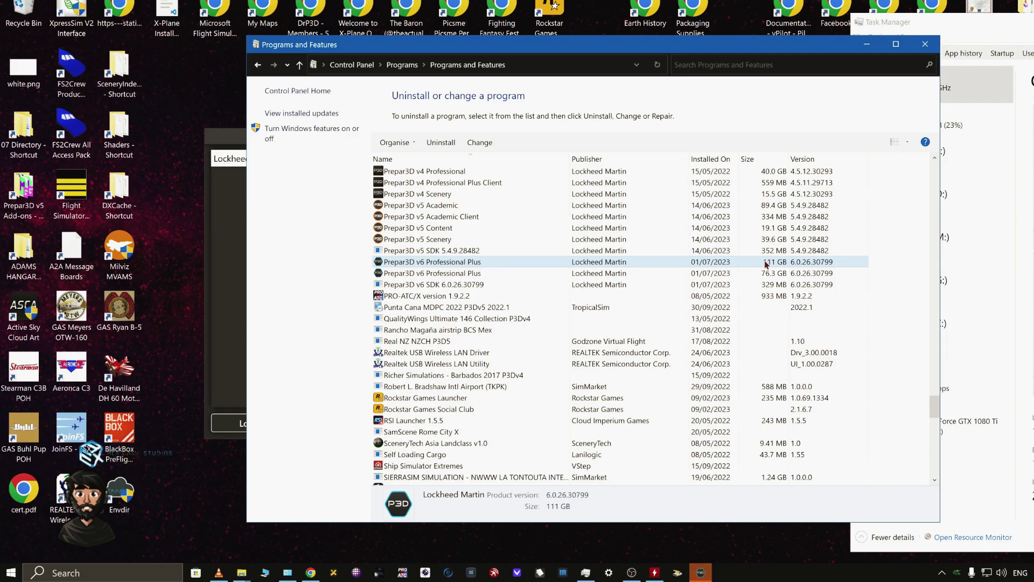
left_click(479, 142)
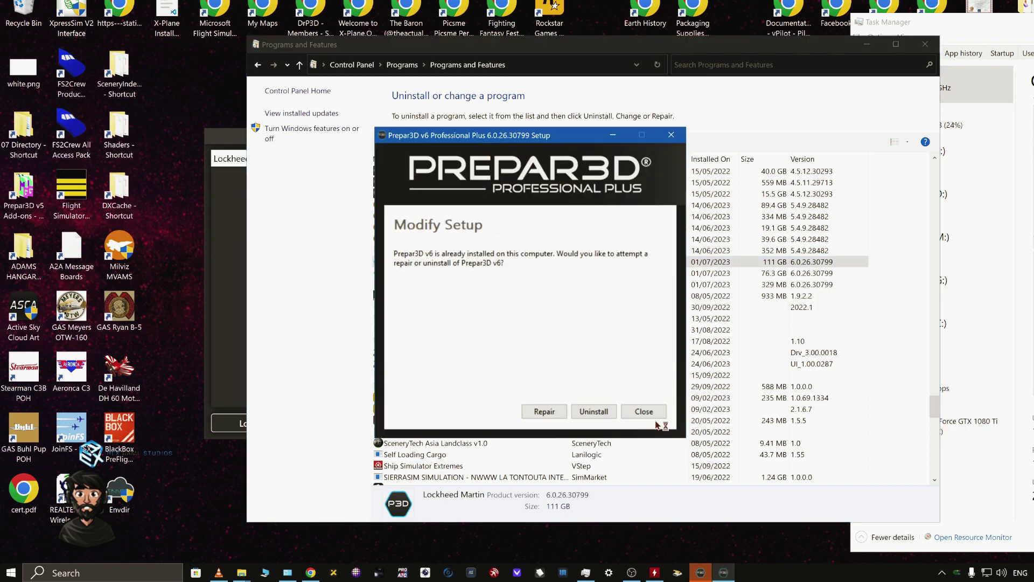
left_click(658, 416)
left_click(543, 331)
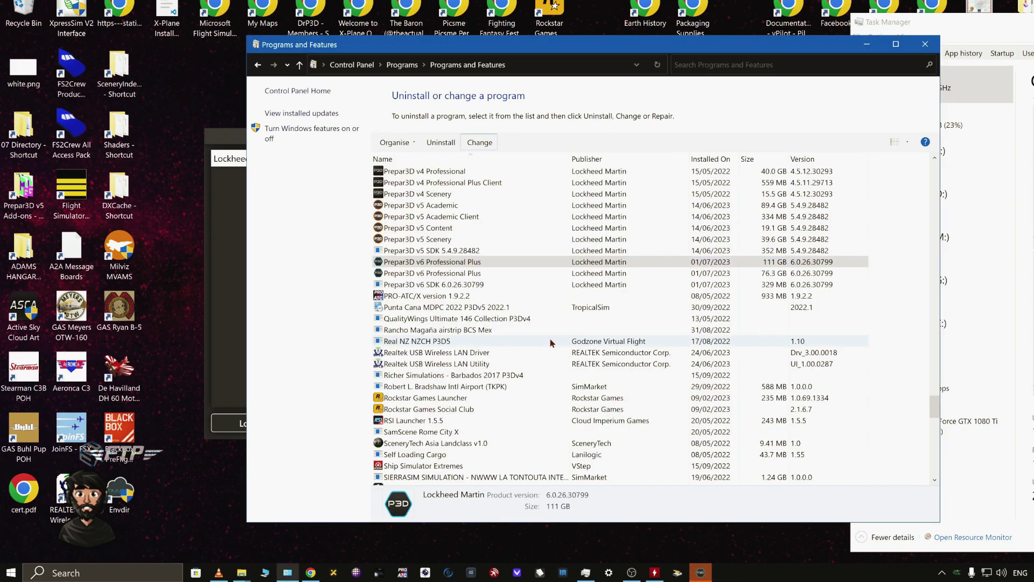
- Compare the two Prepar3D v6 Professional Plus entries in the installed programs list and close Programs and Features
left_click(518, 273)
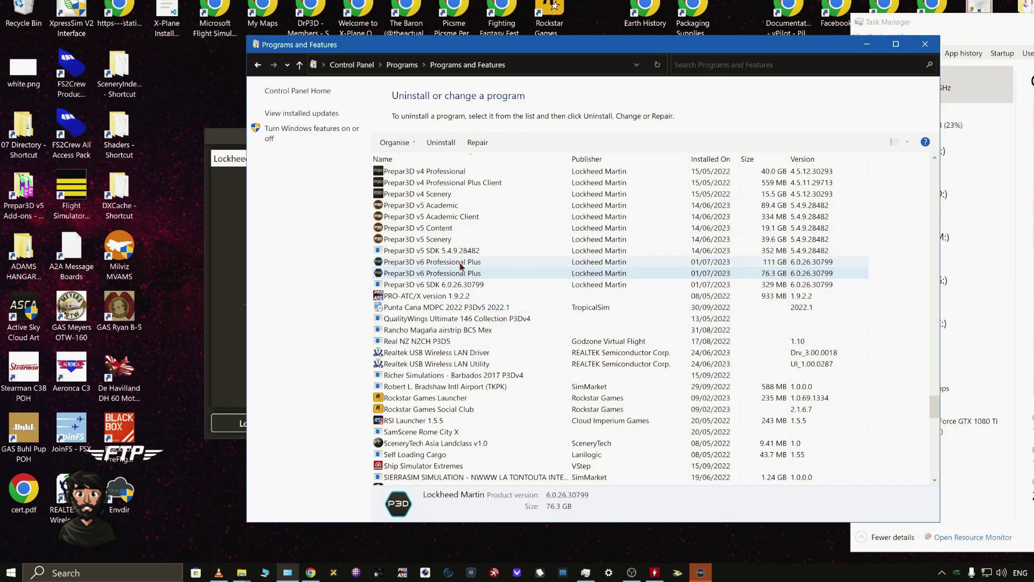
left_click(429, 264)
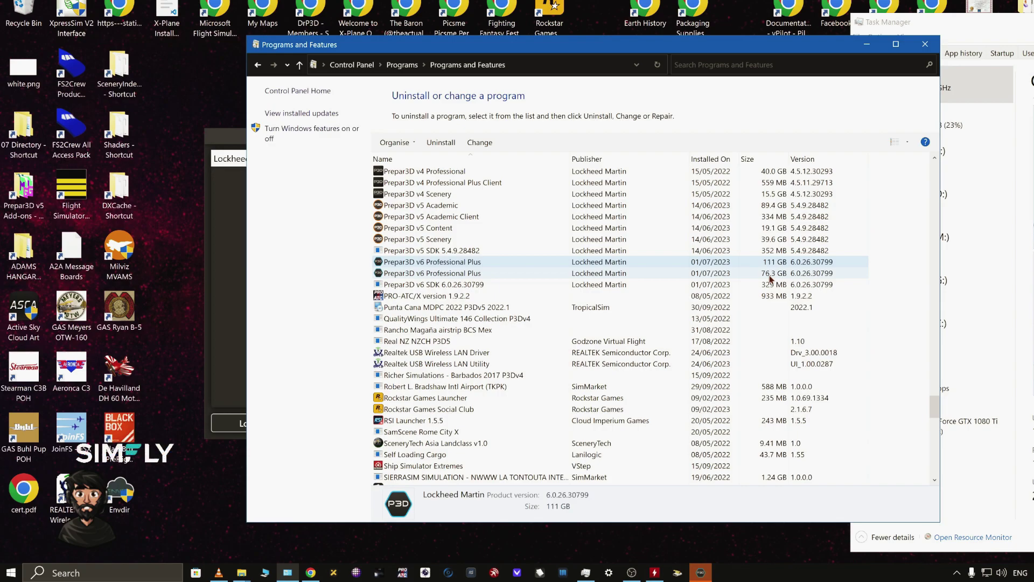
left_click(932, 45)
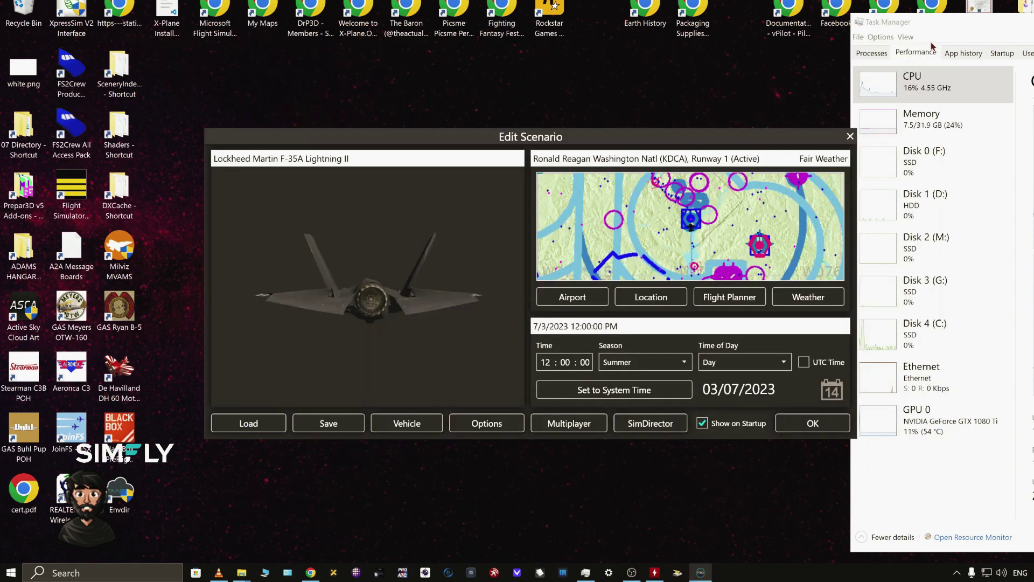
- Open the Prepar3D application options and toggle the Check for updates on startup setting
left_click(487, 423)
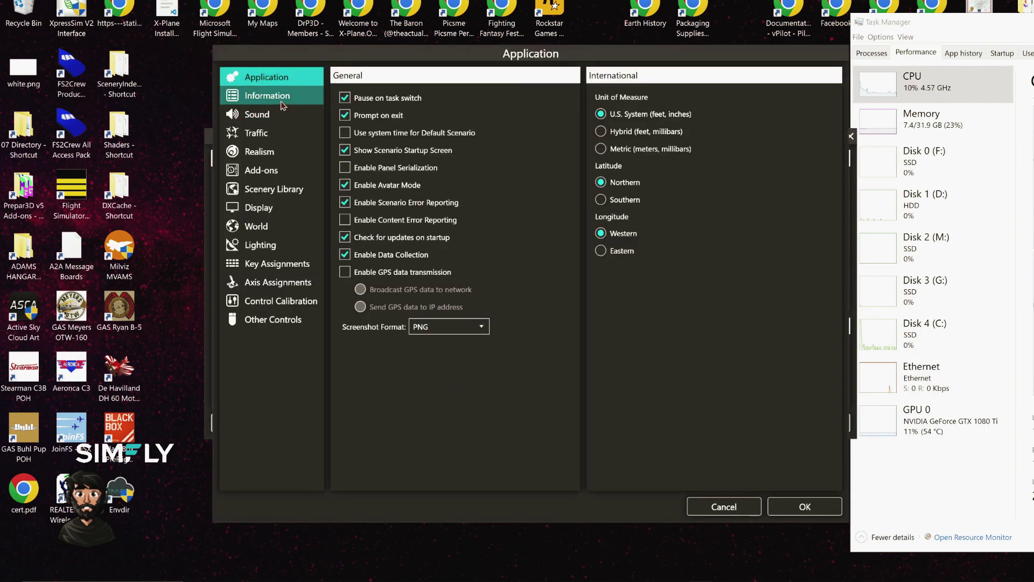
left_click(347, 241)
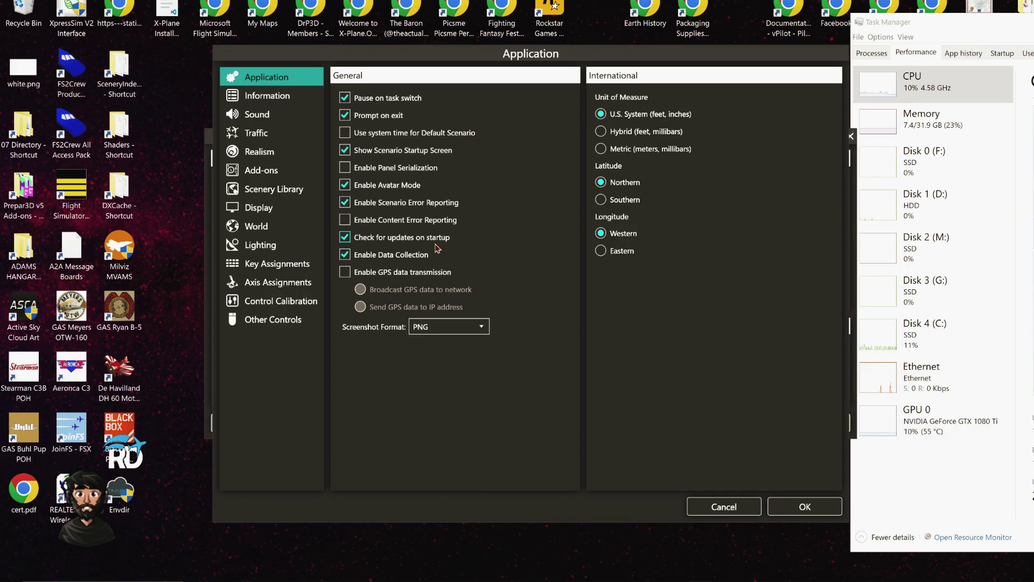
left_click(346, 239)
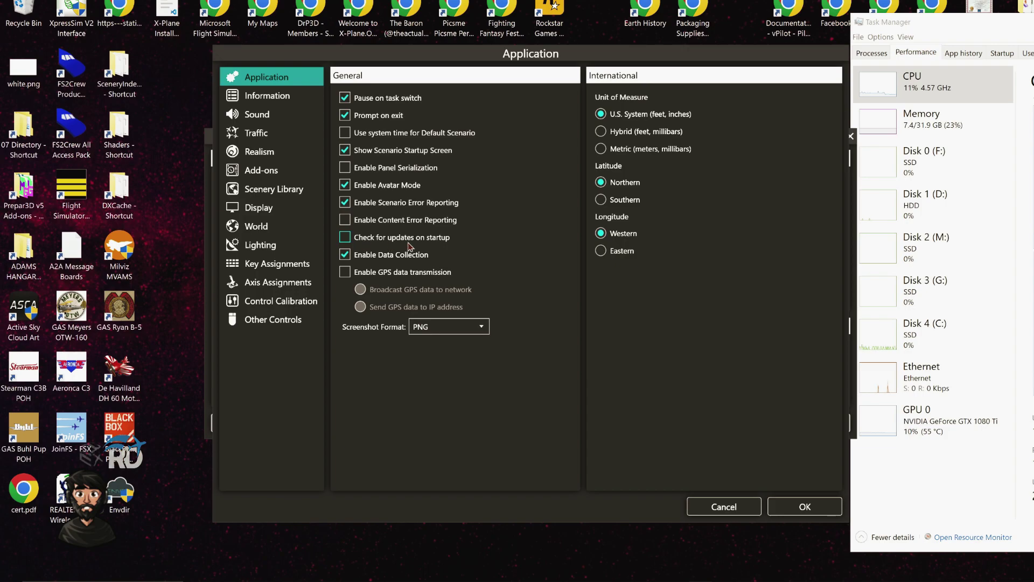
left_click(359, 239)
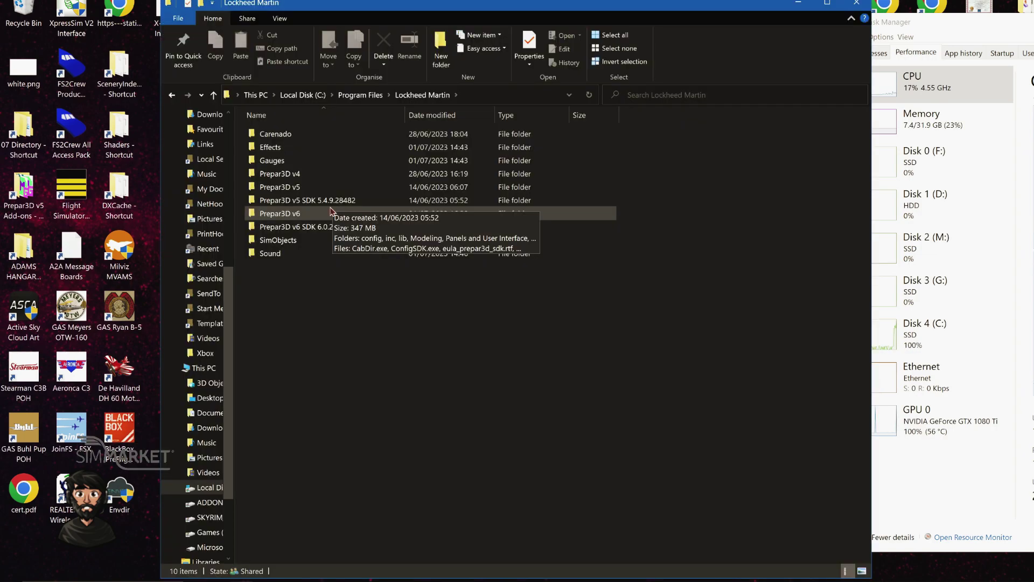
- Switch to File Explorer, examine the contents of Program Files\Lockheed Martin\Prepar3D v6, and move the window to uncover the options list
double_click(328, 209)
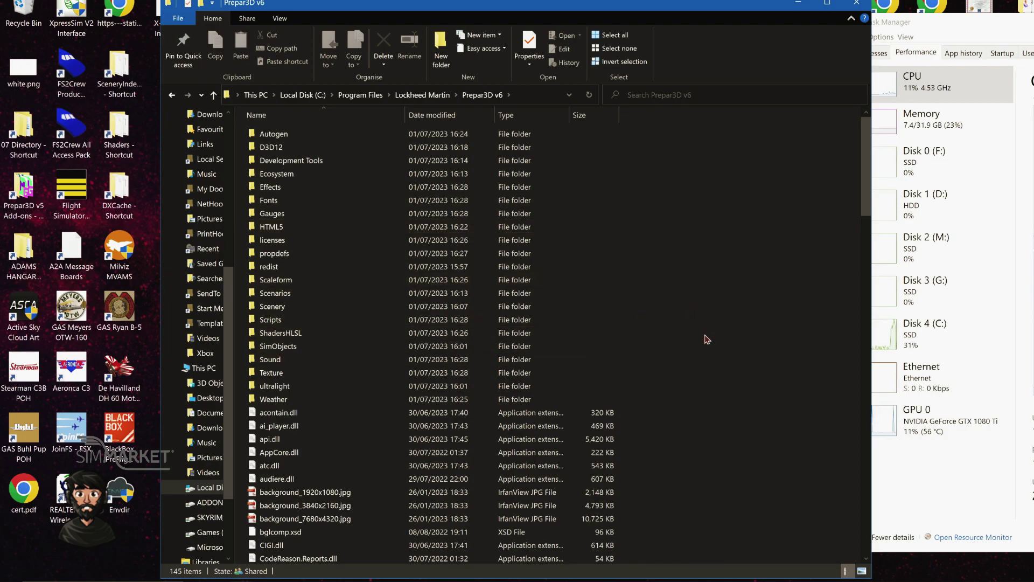
scroll(699, 318, "down", 13)
scroll(705, 319, "down", 20)
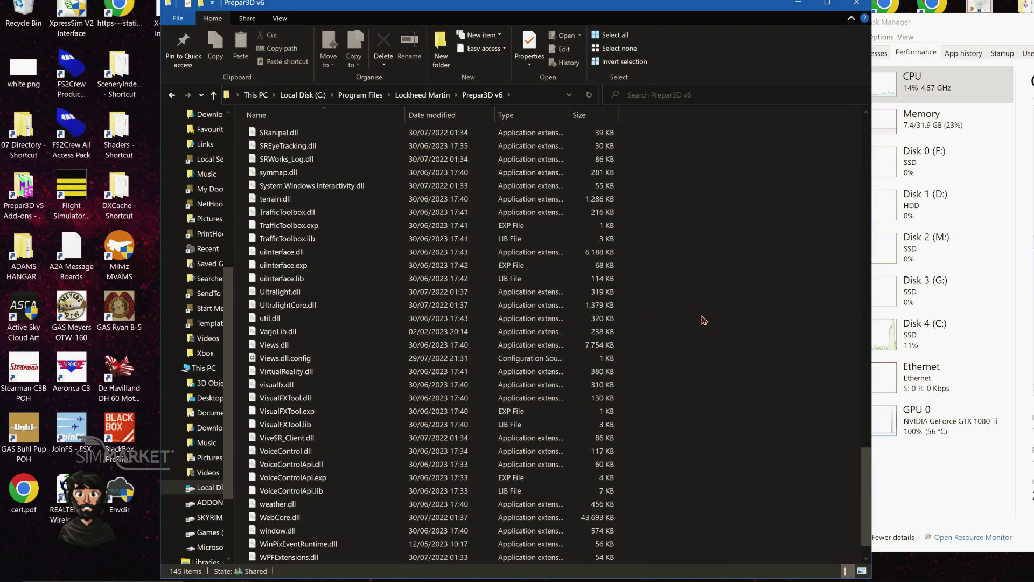
scroll(682, 377, "up", 20)
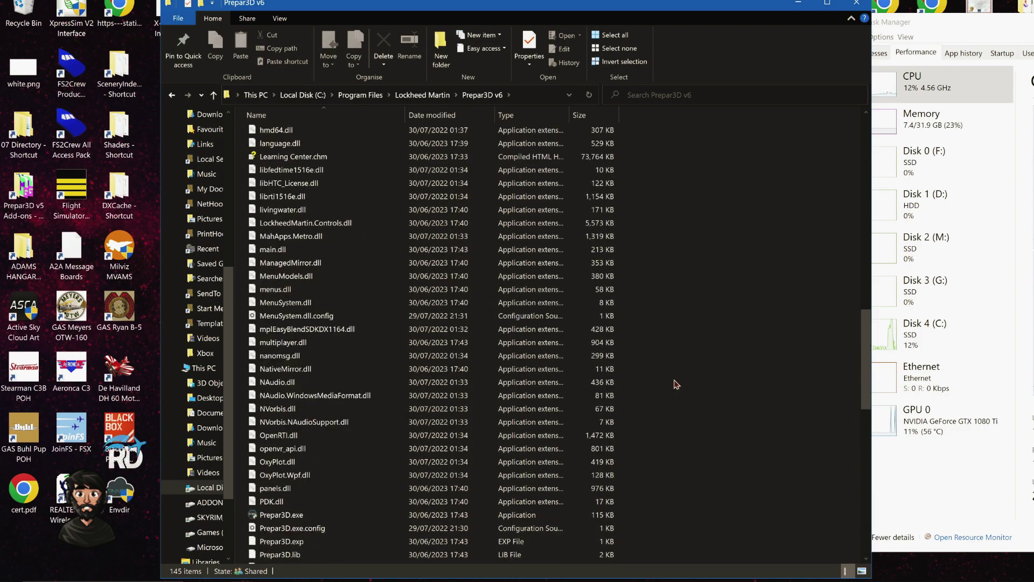
scroll(677, 397, "up", 2)
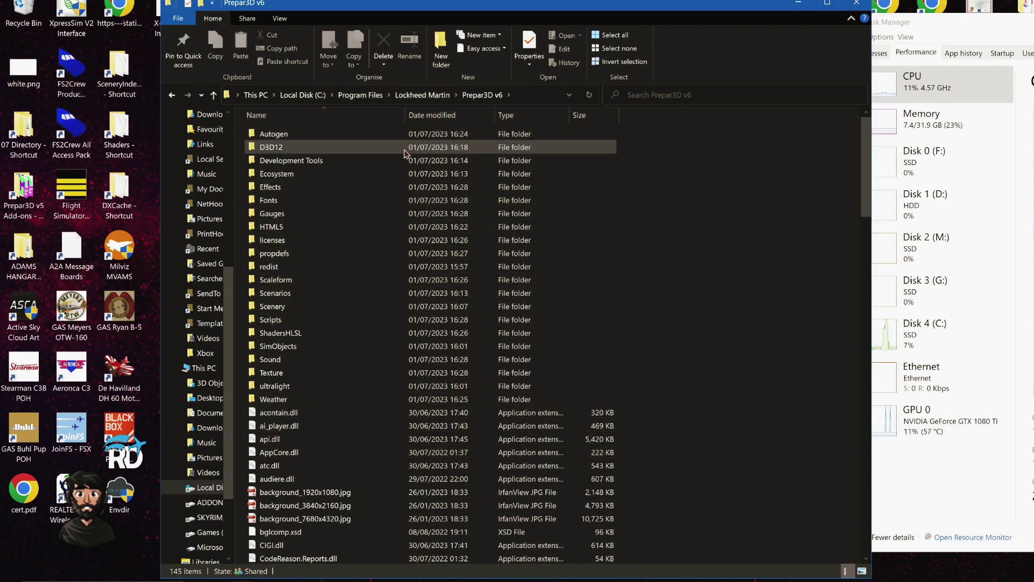
left_click_drag(379, 3, 481, 9)
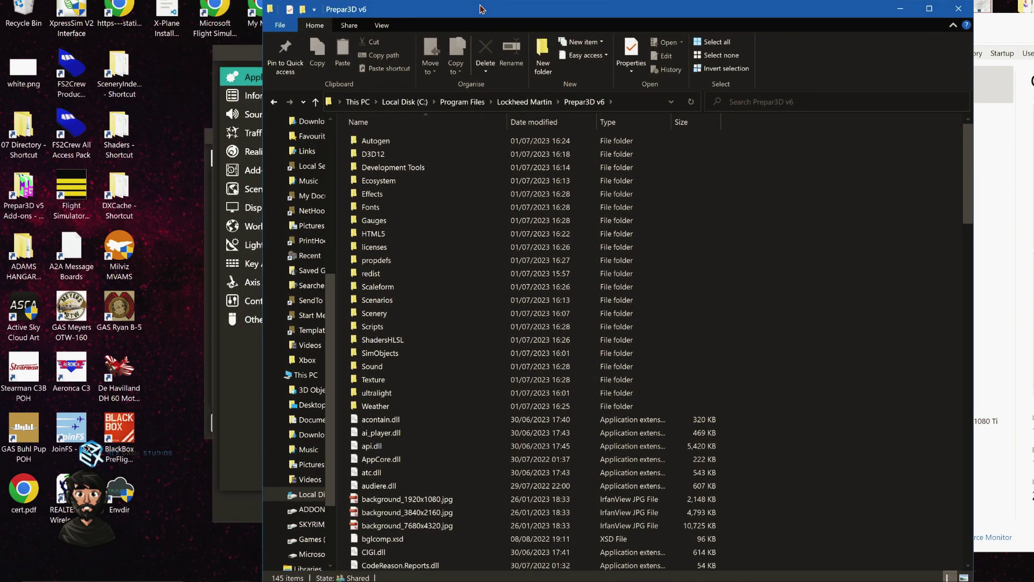